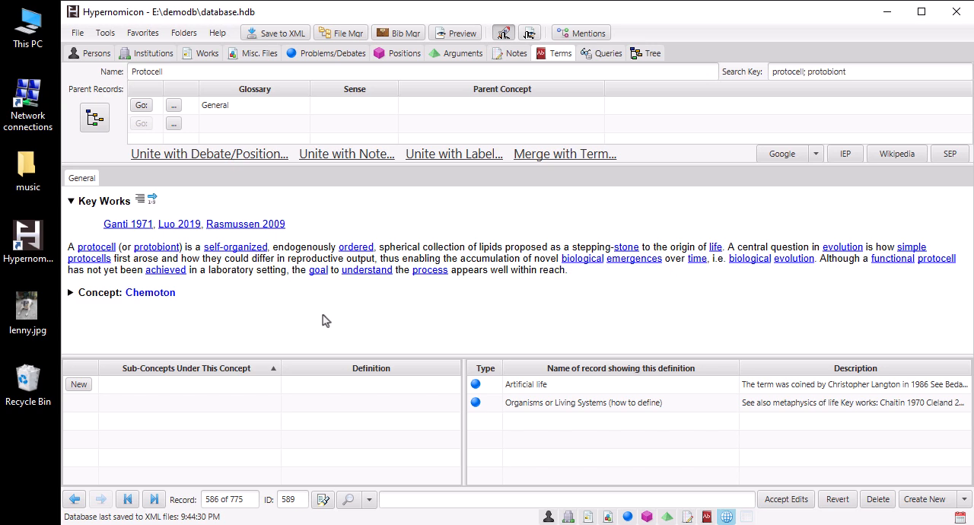
# Step: Search the database records for "determ" and clear the search text
pyautogui.hotkey('ctrl', 'f')
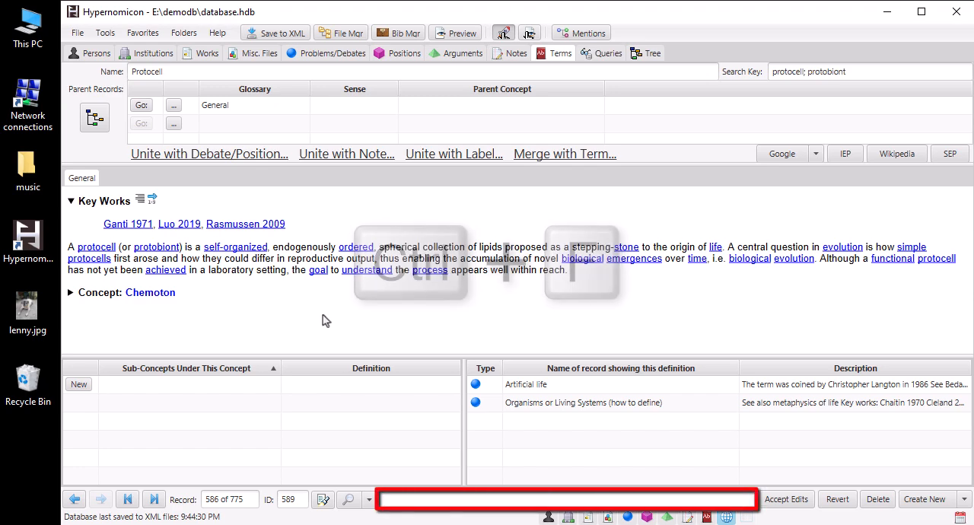
pyautogui.write('determ')
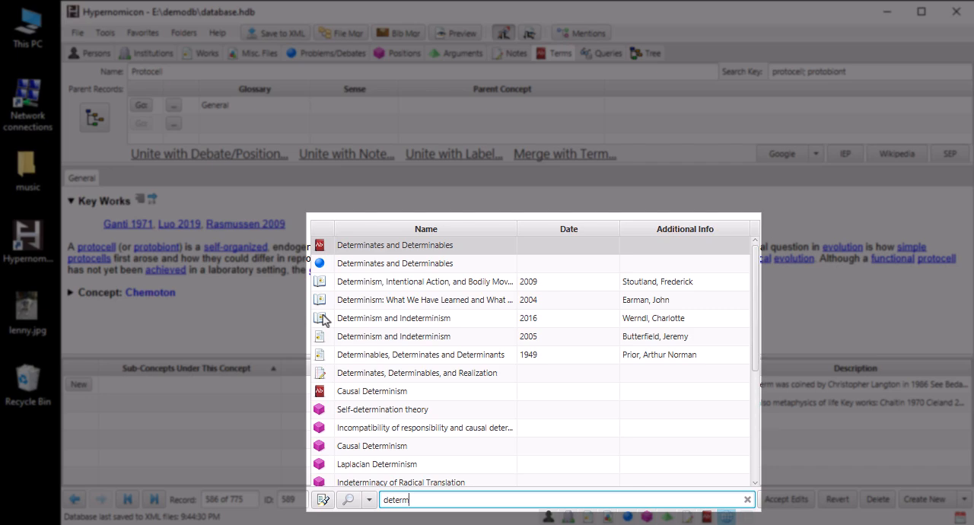
pyautogui.hotkey('ctrl', 'a')
pyautogui.press('BackSpace')
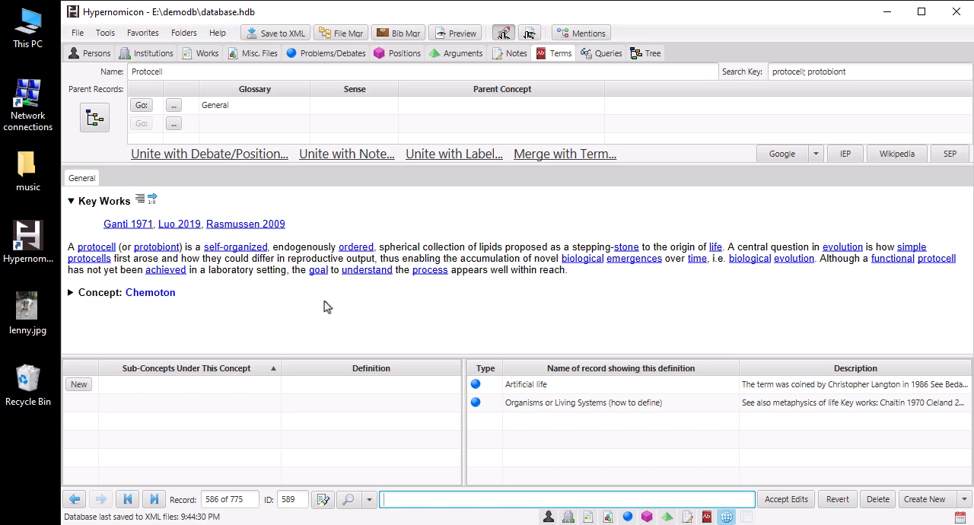
pyautogui.click(325, 302)
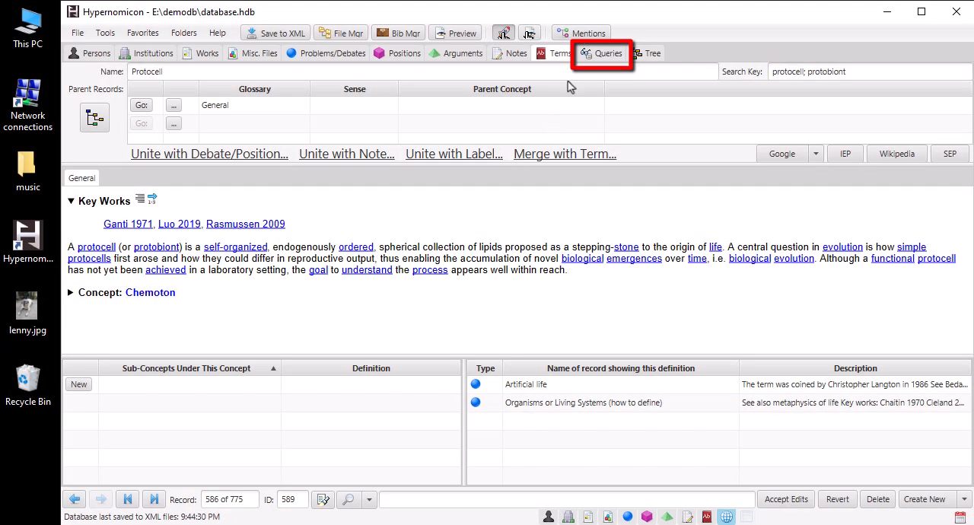
# Step: Run a query for institution records where the Country field is or includes the record Australia
pyautogui.click(606, 55)
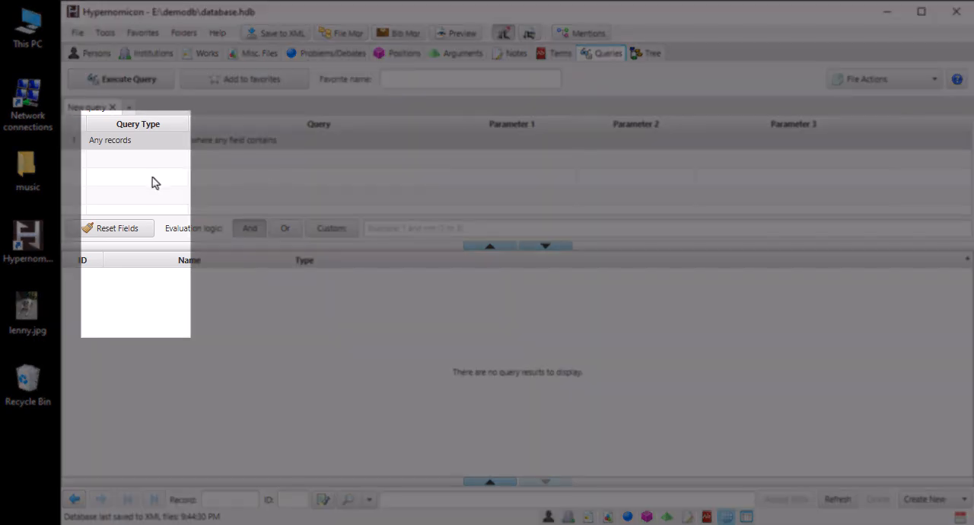
pyautogui.click(142, 145)
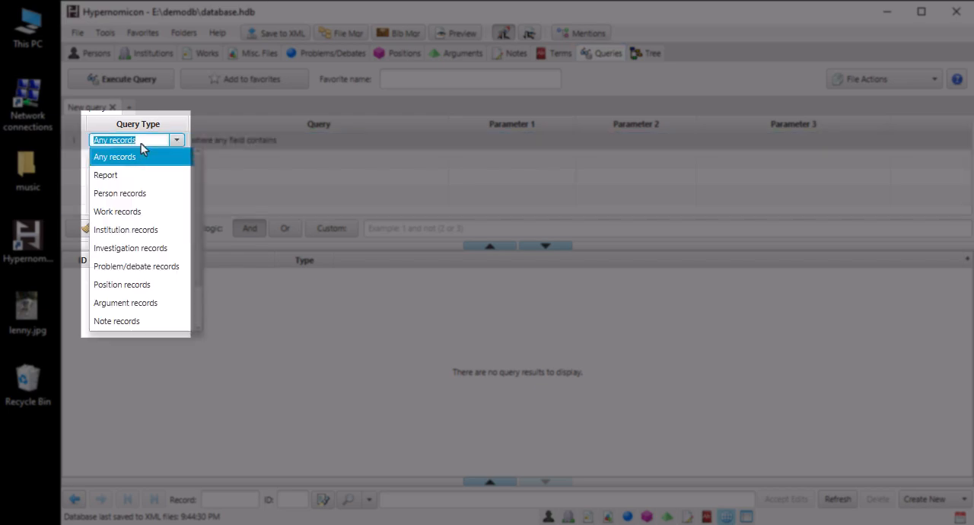
pyautogui.click(121, 230)
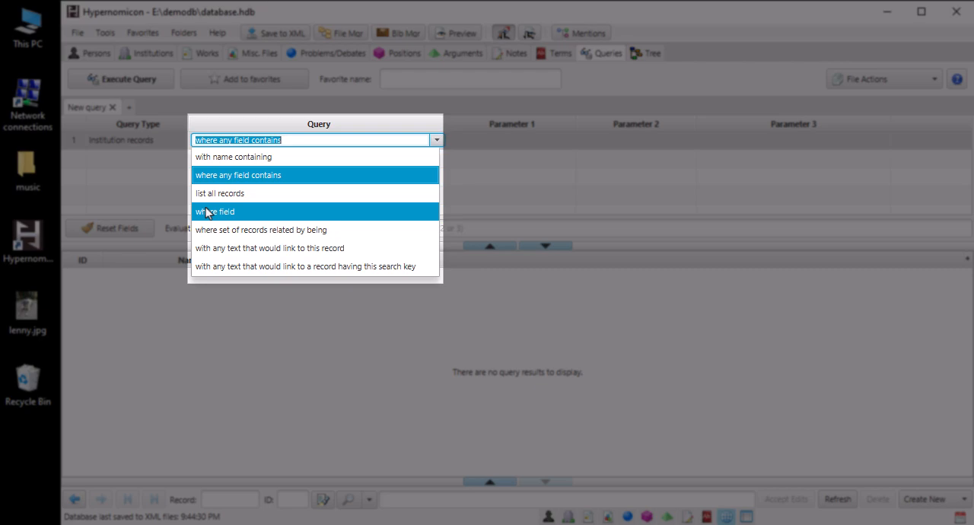
pyautogui.click(206, 212)
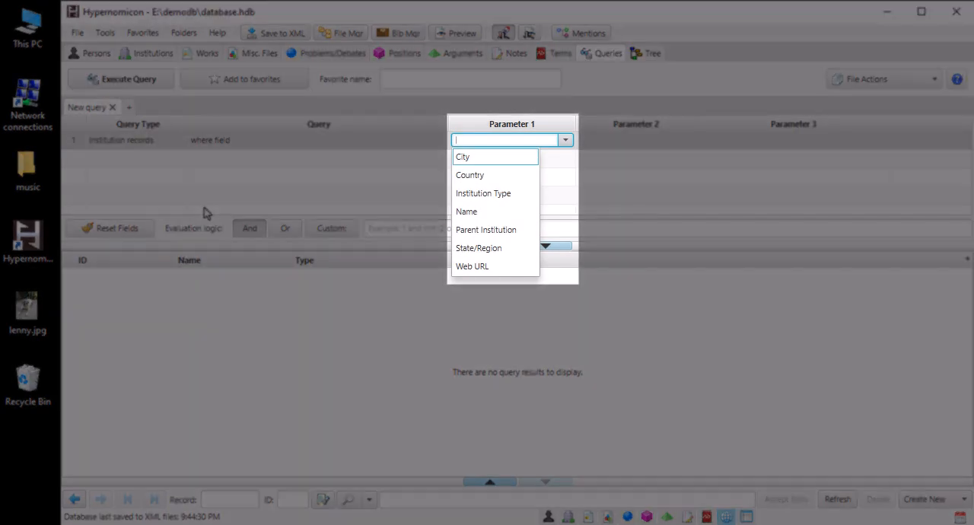
pyautogui.click(479, 176)
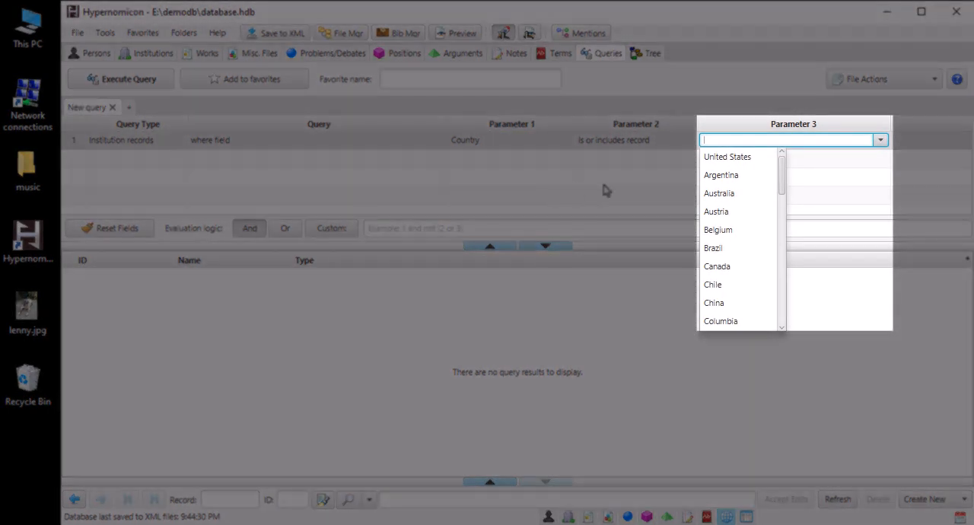
pyautogui.click(710, 194)
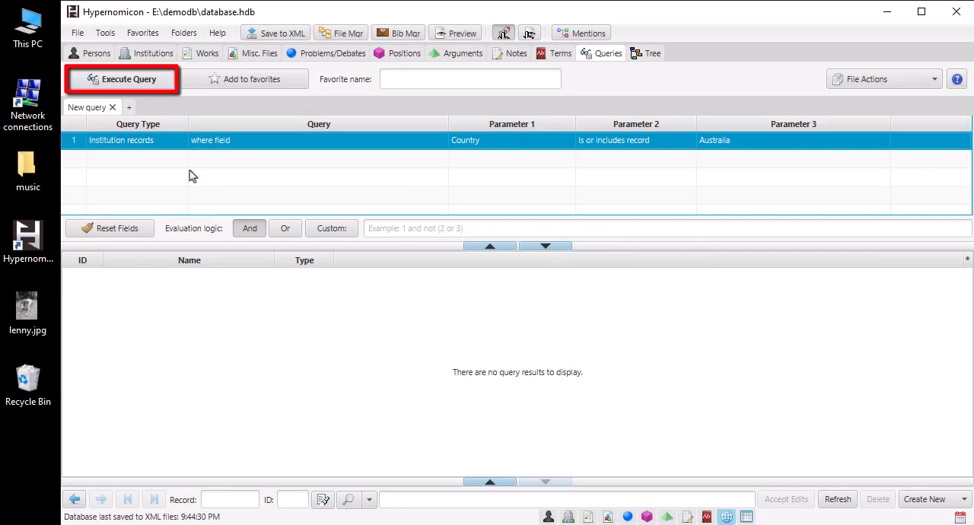
pyautogui.click(150, 87)
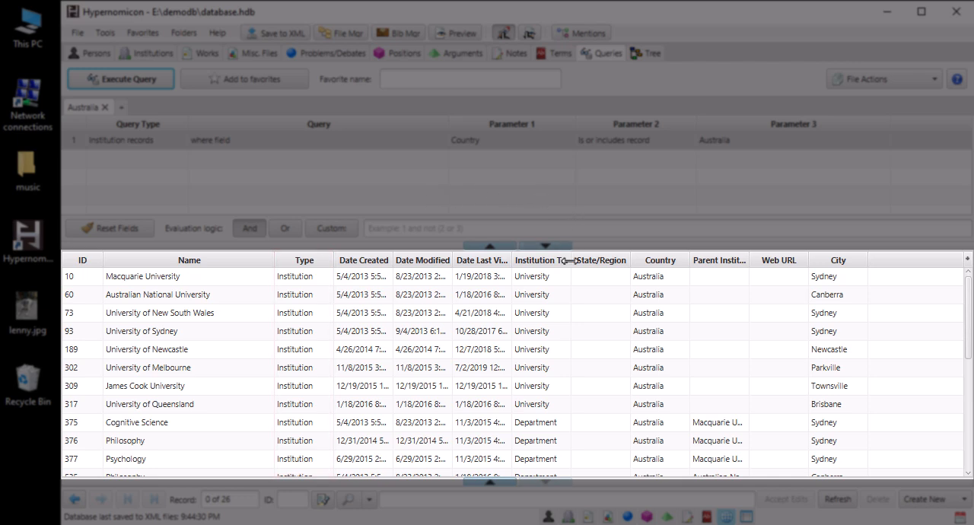
# Step: Widen the Institution Type column and sort the results by institution type descending, with city ascending as the secondary sort
pyautogui.moveTo(570, 260); pyautogui.dragTo(590, 260)
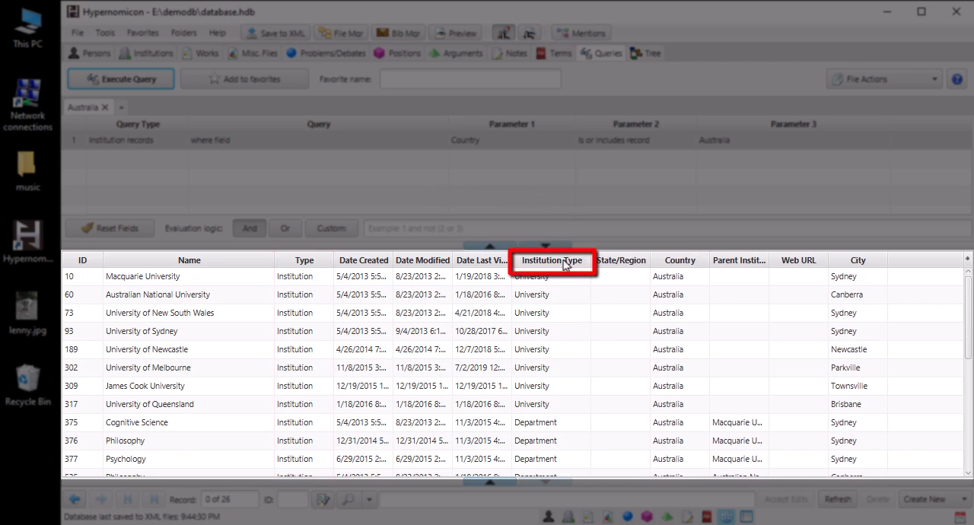
pyautogui.click(558, 260)
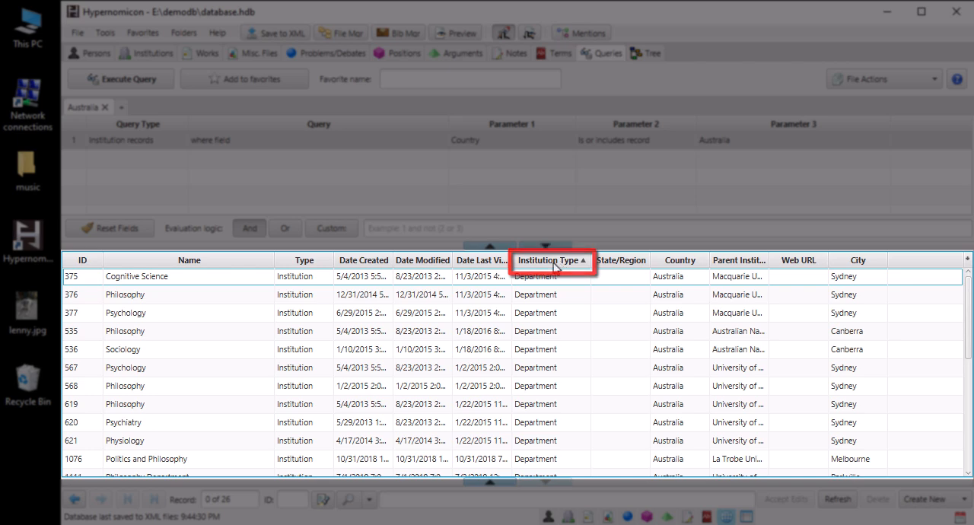
pyautogui.click(555, 264)
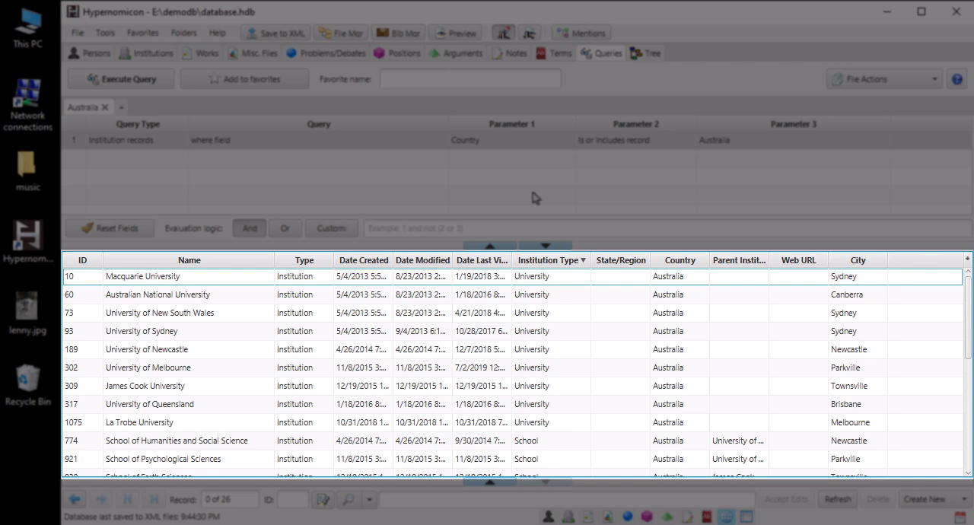
pyautogui.keyDown('shift'); pyautogui.click(835, 259); pyautogui.keyUp('shift')
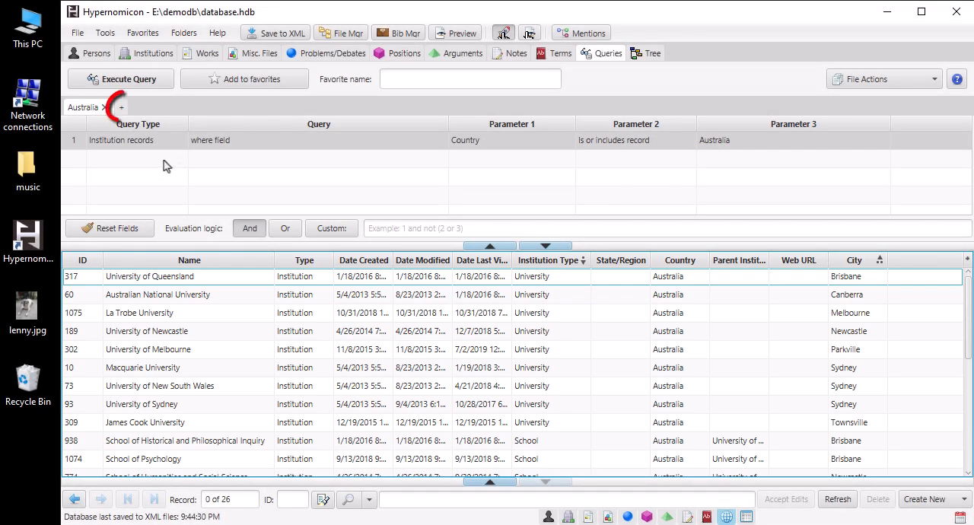
# Step: Run a new, separate query for problem/debate records where the Description field contains the text "goal-directed"
pyautogui.click(124, 108)
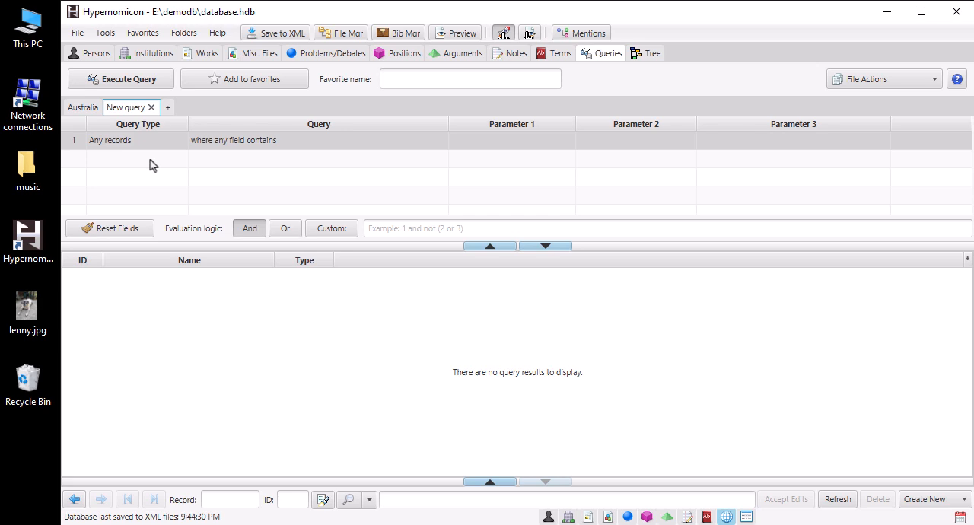
pyautogui.click(149, 144)
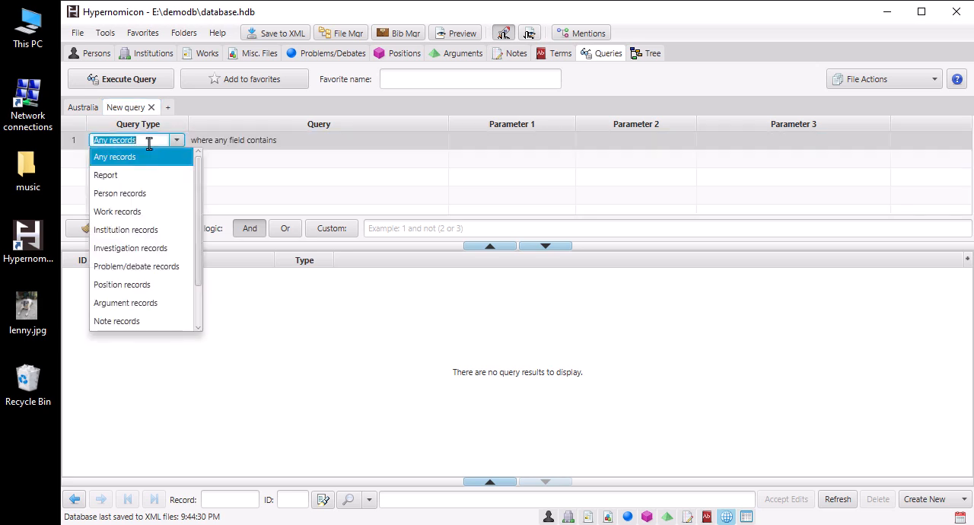
pyautogui.click(136, 267)
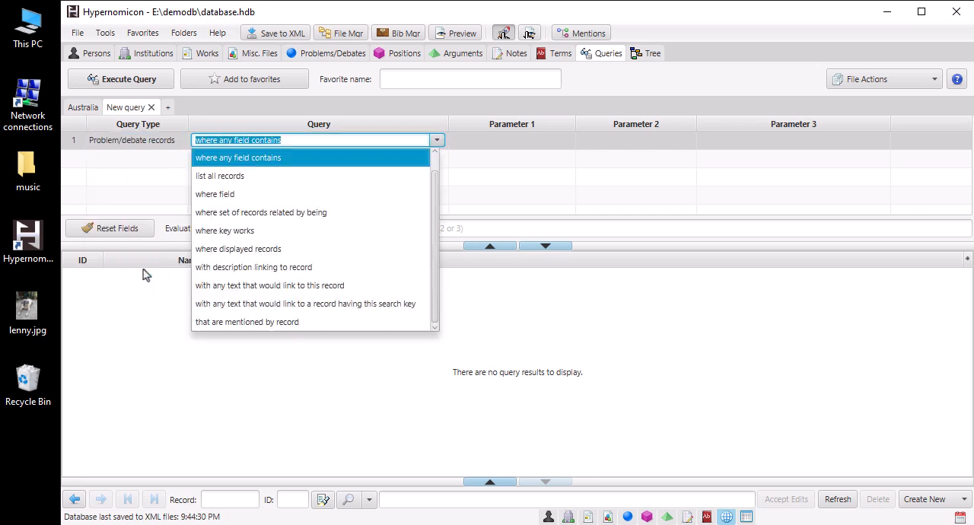
pyautogui.click(212, 194)
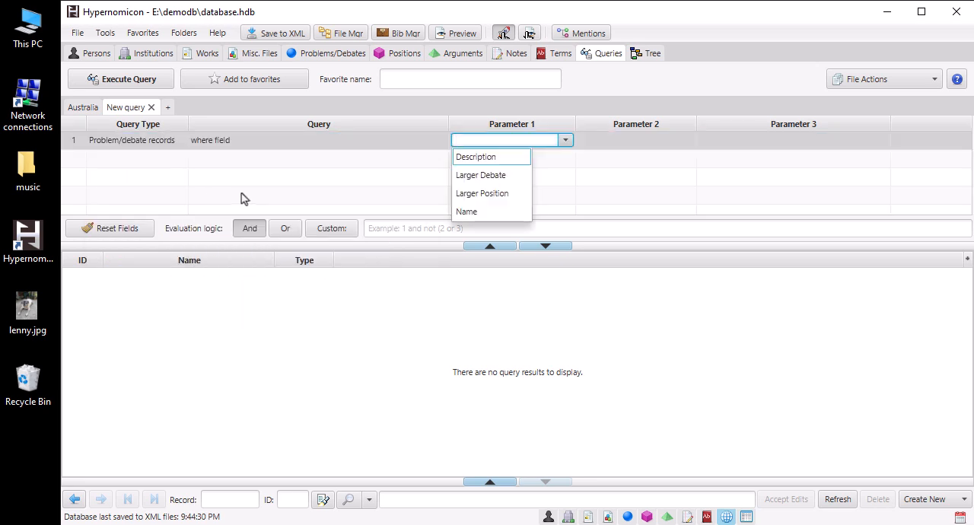
pyautogui.click(470, 157)
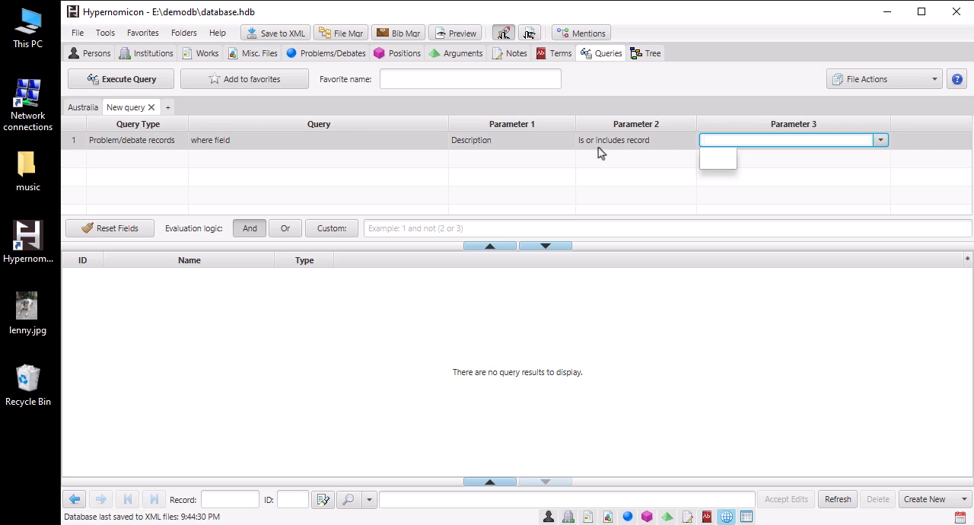
pyautogui.click(652, 146)
pyautogui.click(620, 193)
pyautogui.write('goal-directed')
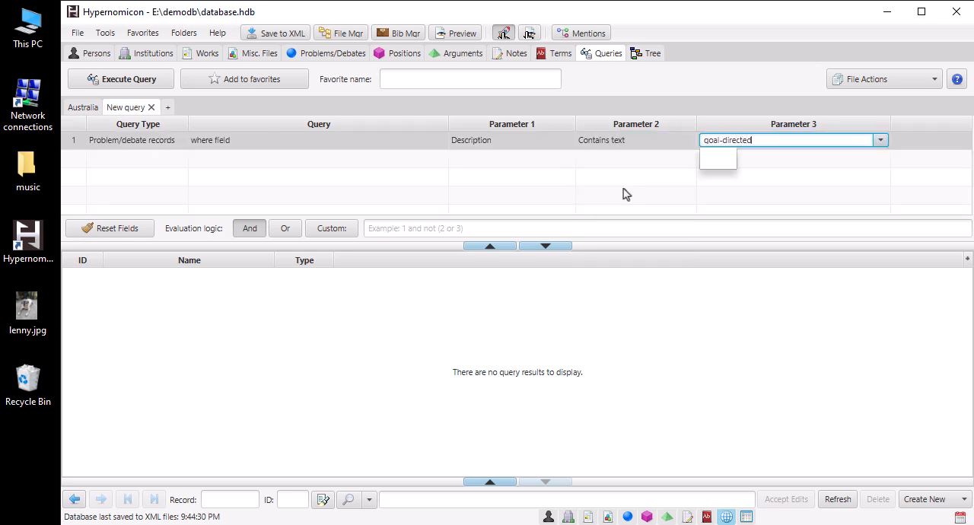
pyautogui.press('Return')
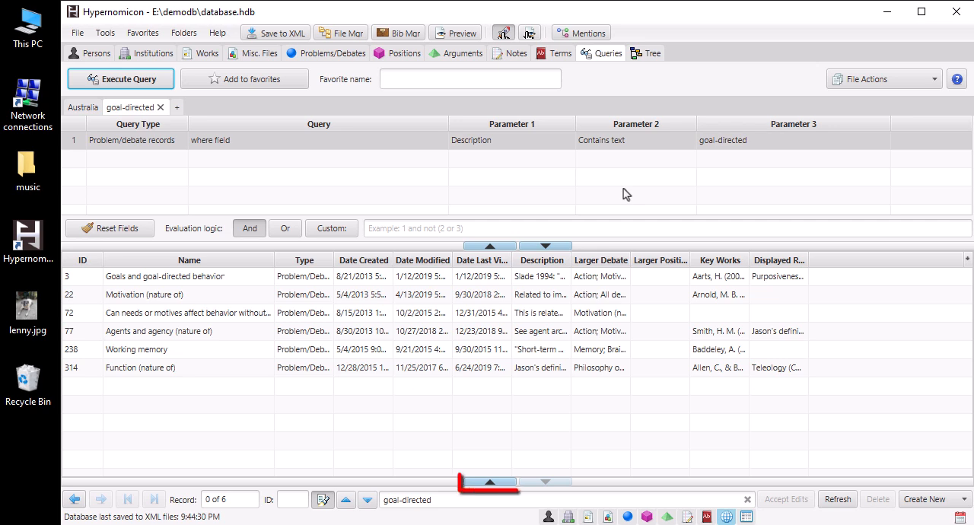
# Step: Show the description pane below the results and view the "Goals and goal-directed behavior", "Motivation (nature of)" and "Agents and agency (nature of)" records
pyautogui.click(489, 483)
pyautogui.click(236, 280)
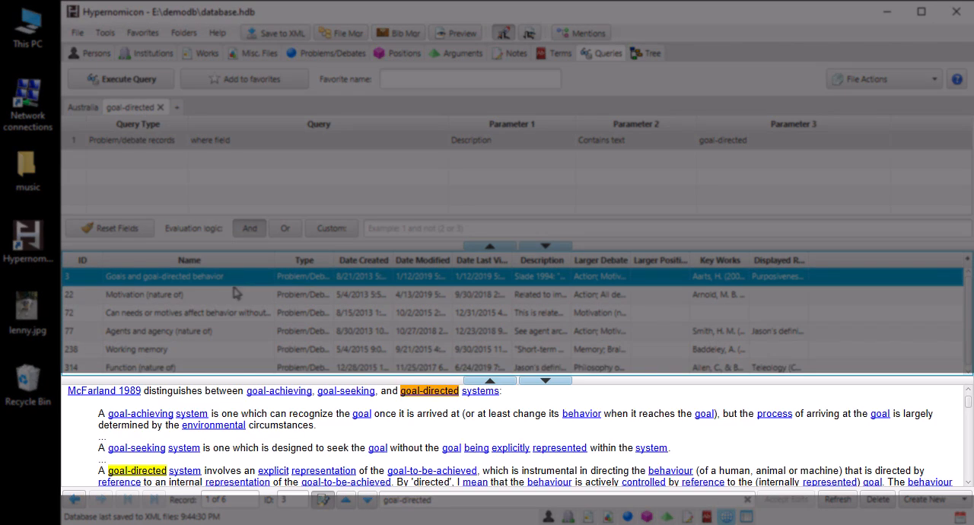
pyautogui.click(238, 295)
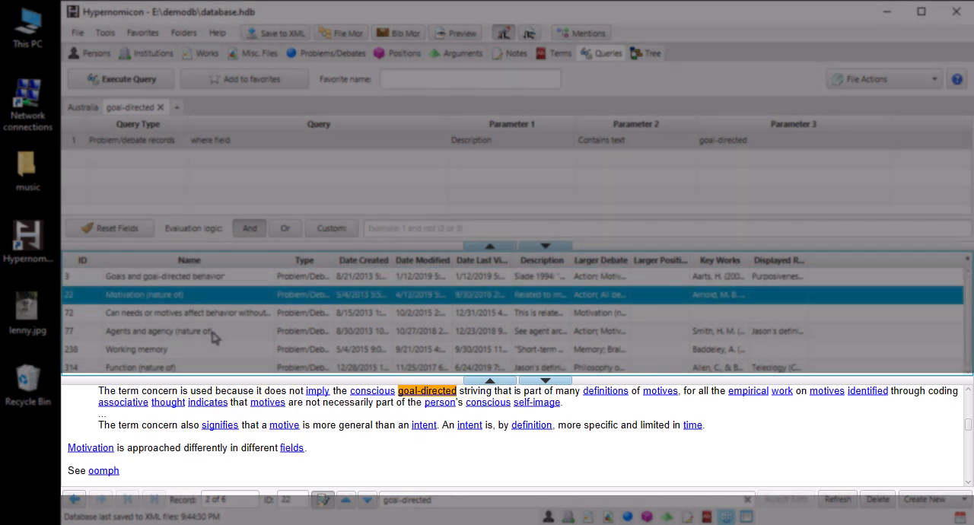
pyautogui.click(218, 332)
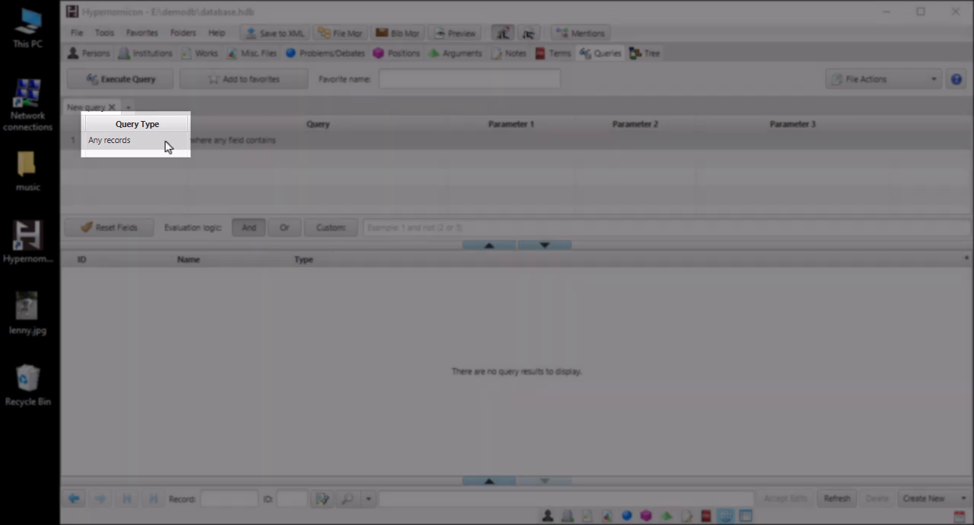
# Step: Run a query for concept records with a name containing "law"
pyautogui.click(167, 142)
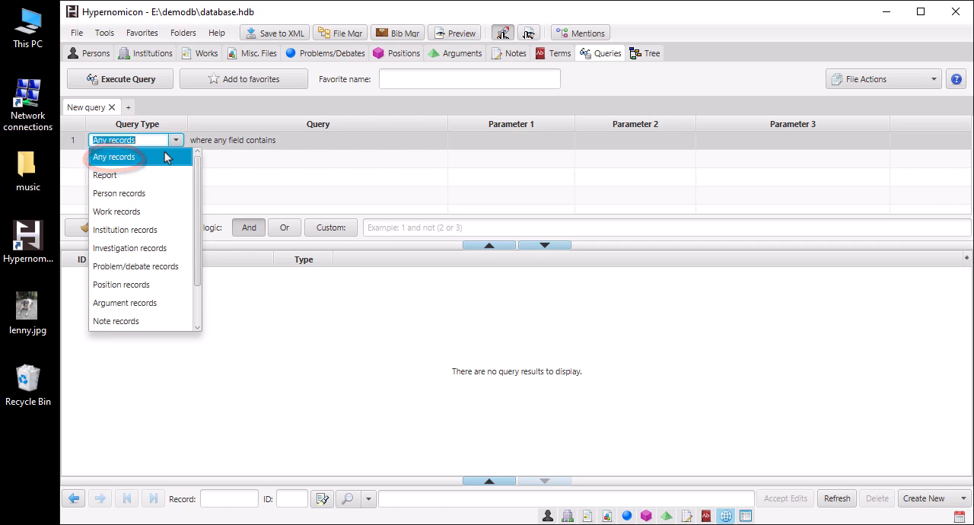
pyautogui.scroll(-2, 168, 183)
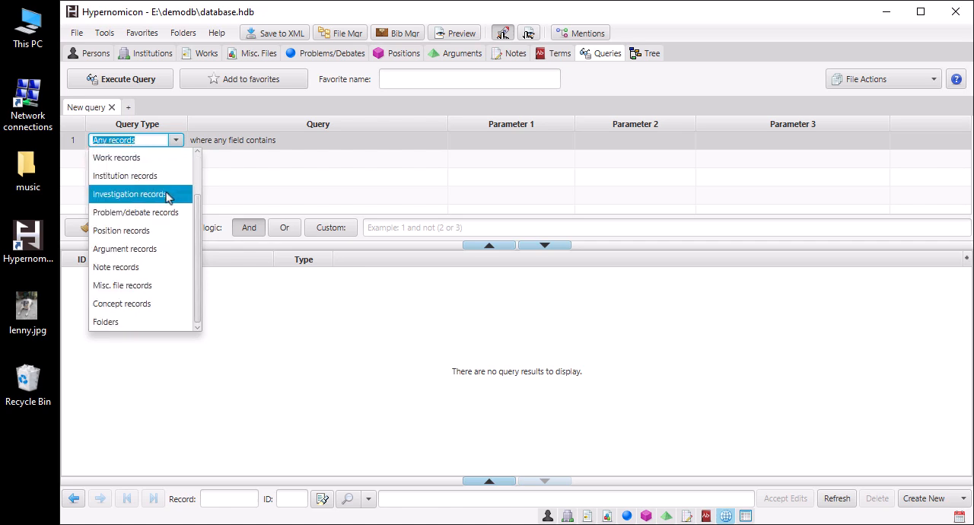
pyautogui.click(147, 312)
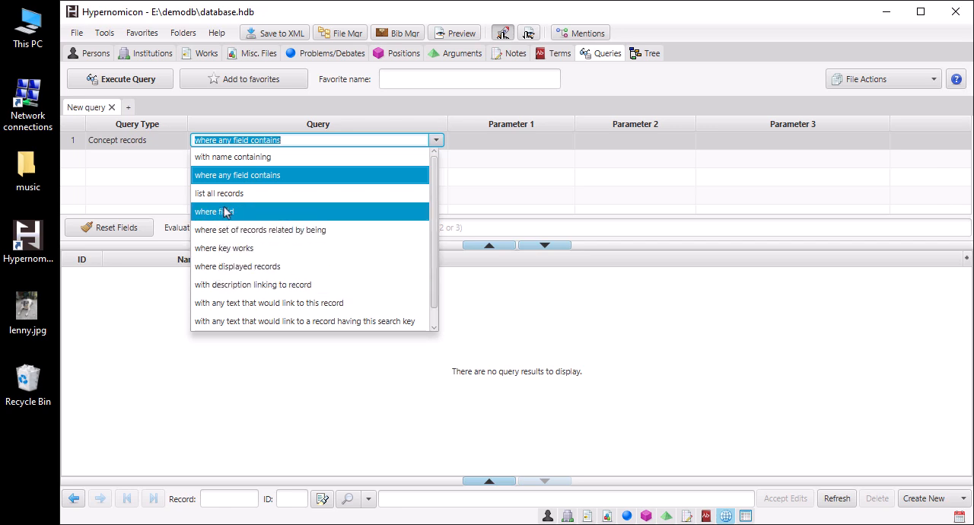
pyautogui.click(226, 157)
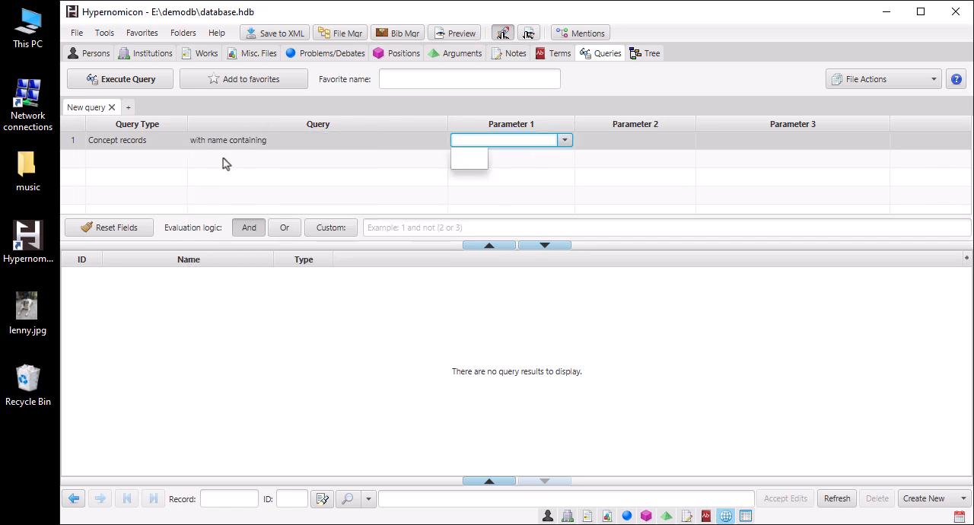
pyautogui.click(310, 305)
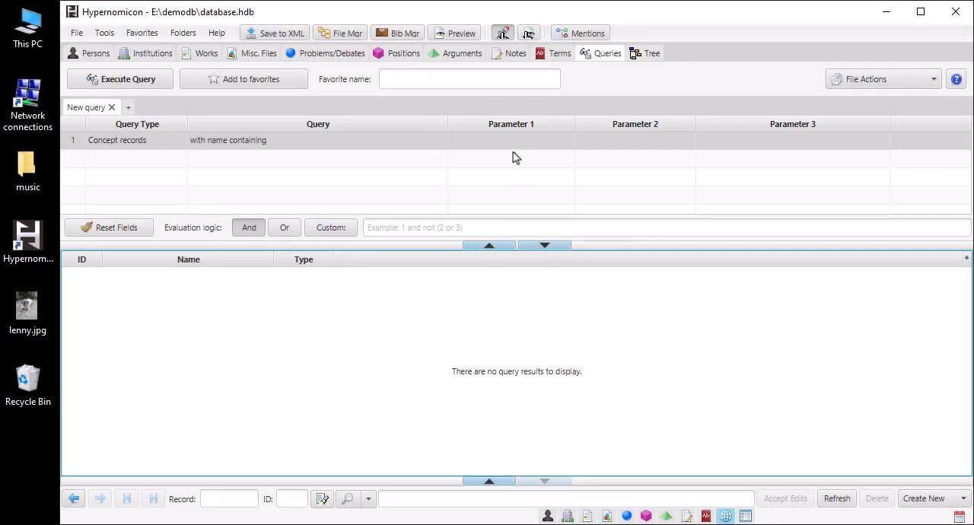
pyautogui.click(467, 142)
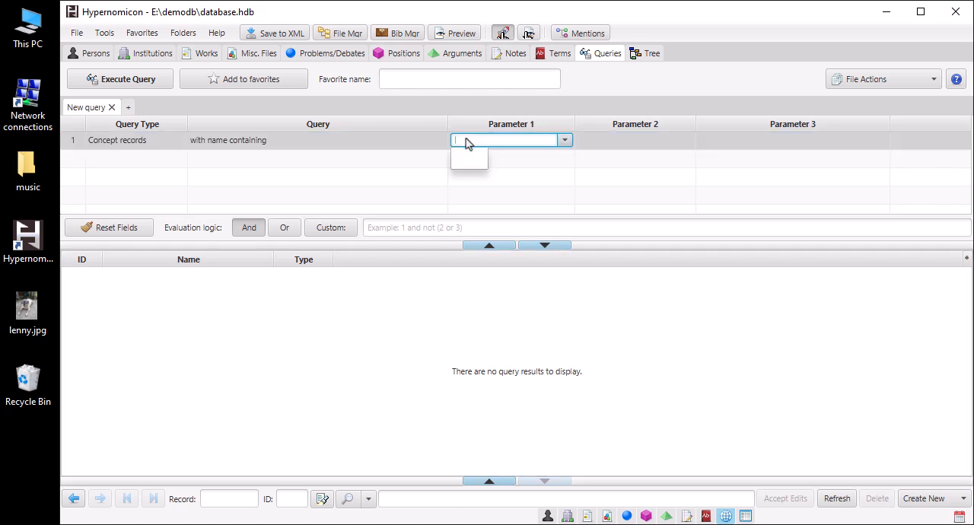
pyautogui.write('law')
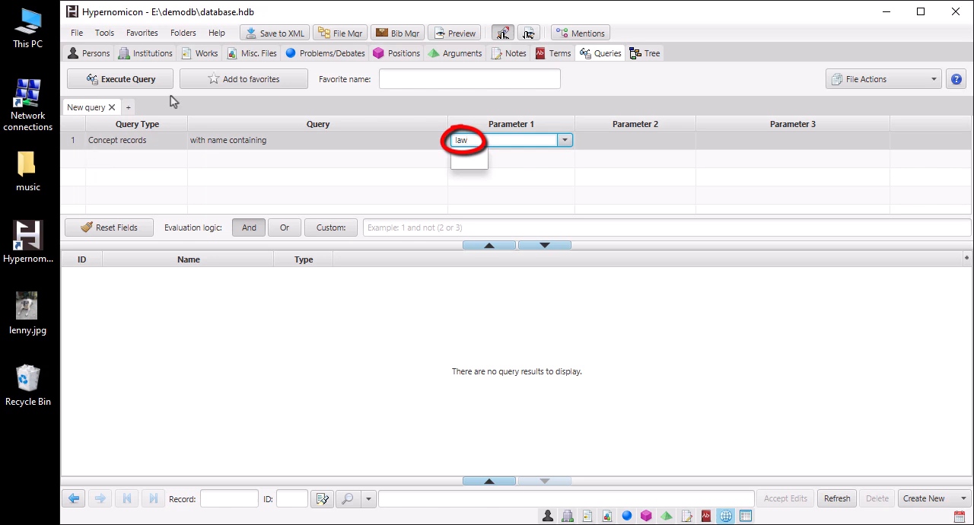
pyautogui.click(163, 83)
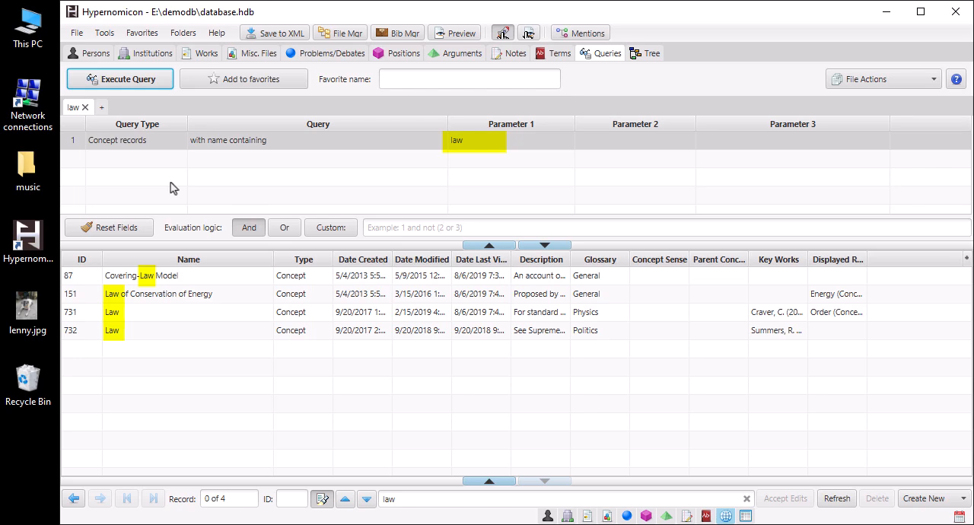
# Step: Run a separate query for any records with description linking to the concept "Abstraction", and view the "Universals (nature of, and problem of)" and "Comprehension / Understanding" results
pyautogui.click(102, 108)
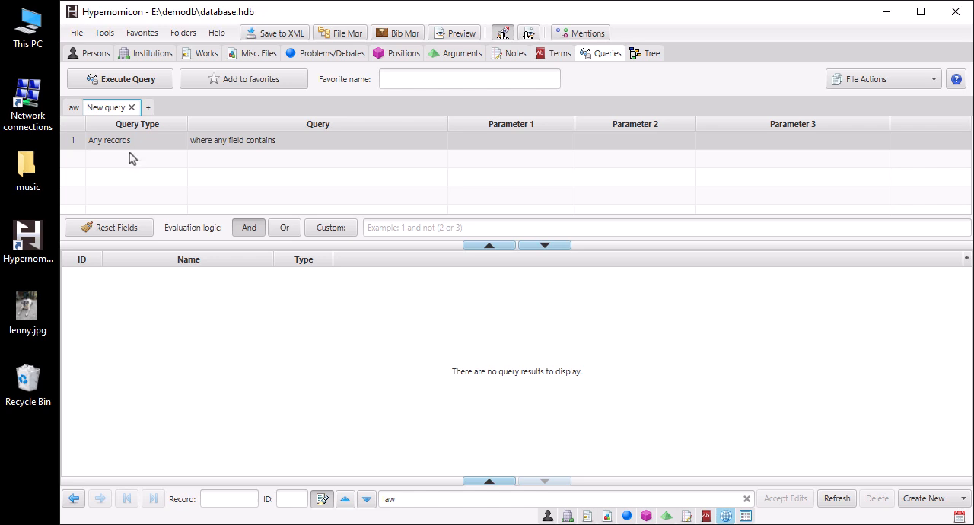
pyautogui.click(323, 141)
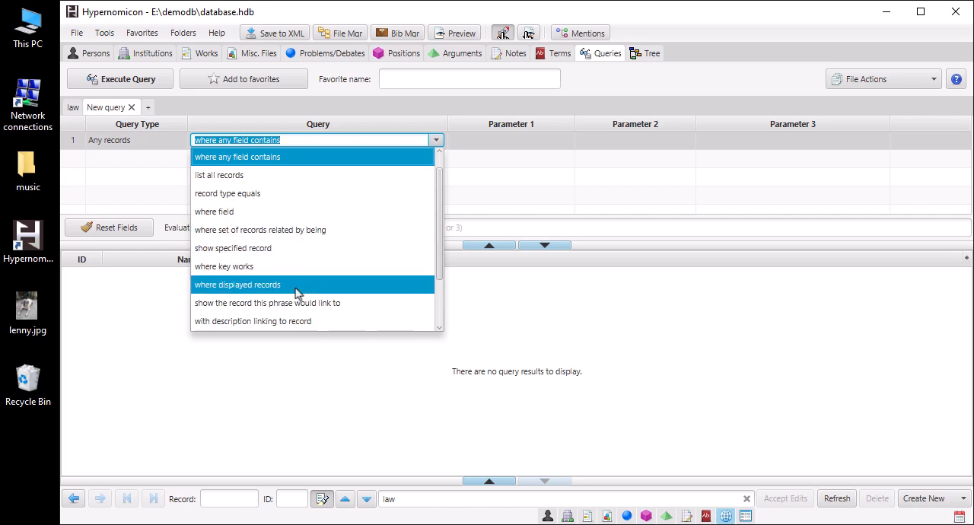
pyautogui.click(296, 323)
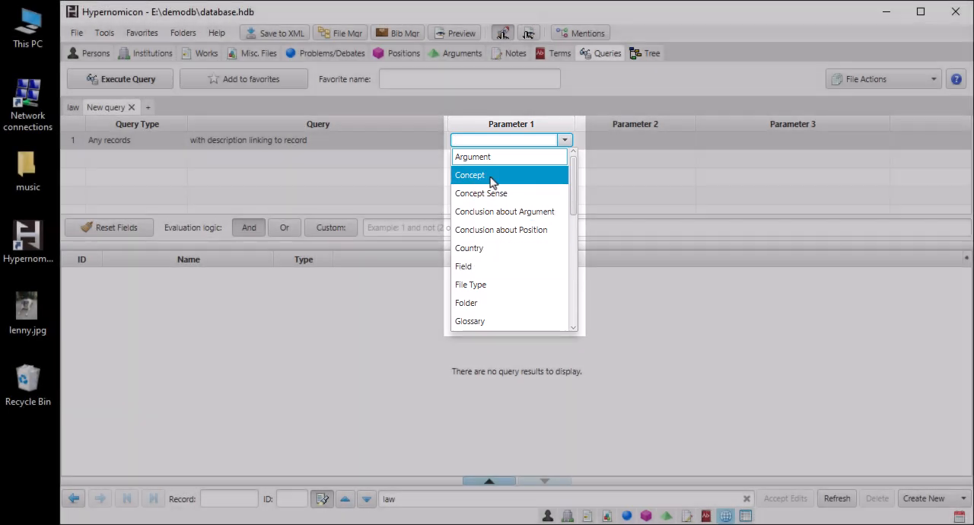
pyautogui.click(487, 177)
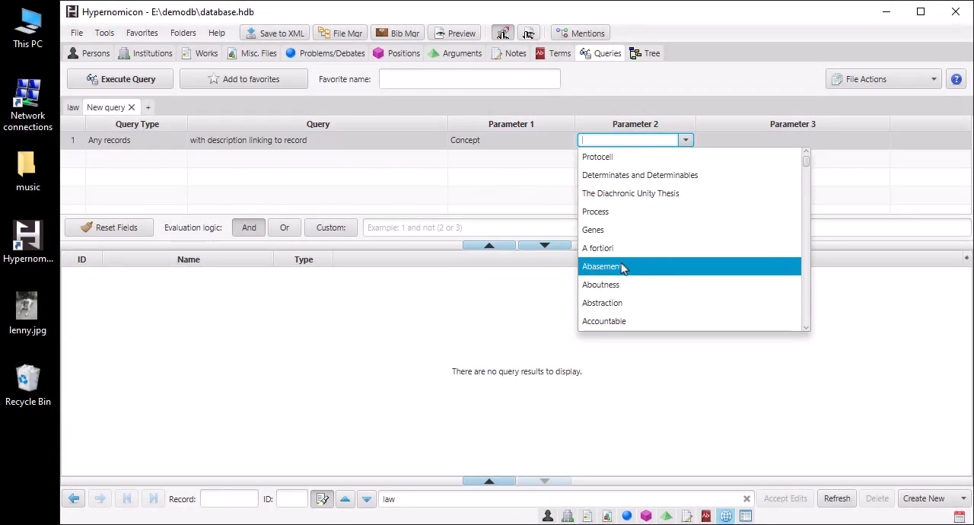
pyautogui.click(602, 303)
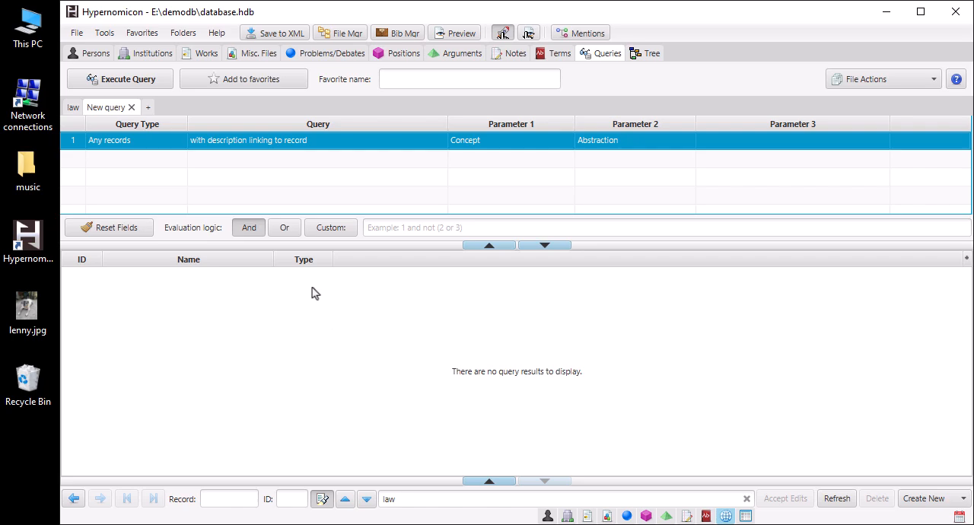
pyautogui.click(163, 81)
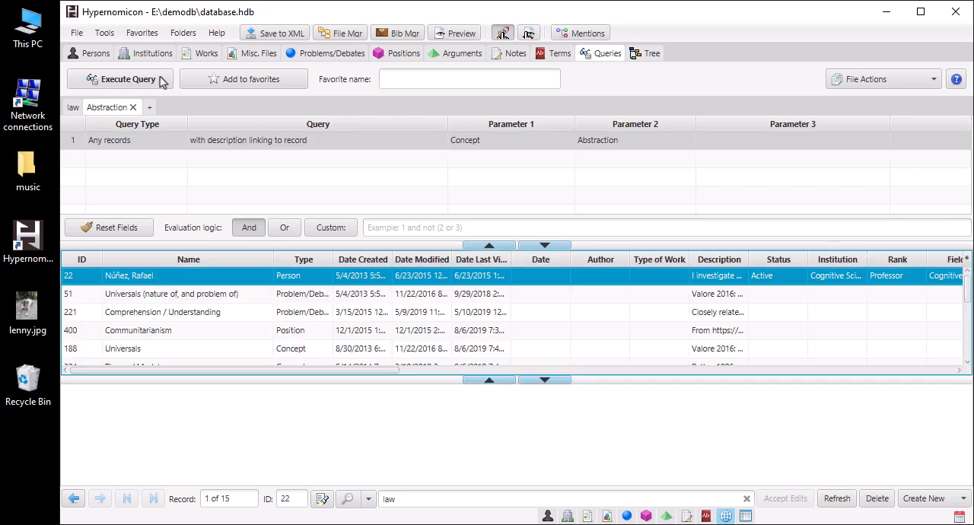
pyautogui.click(204, 300)
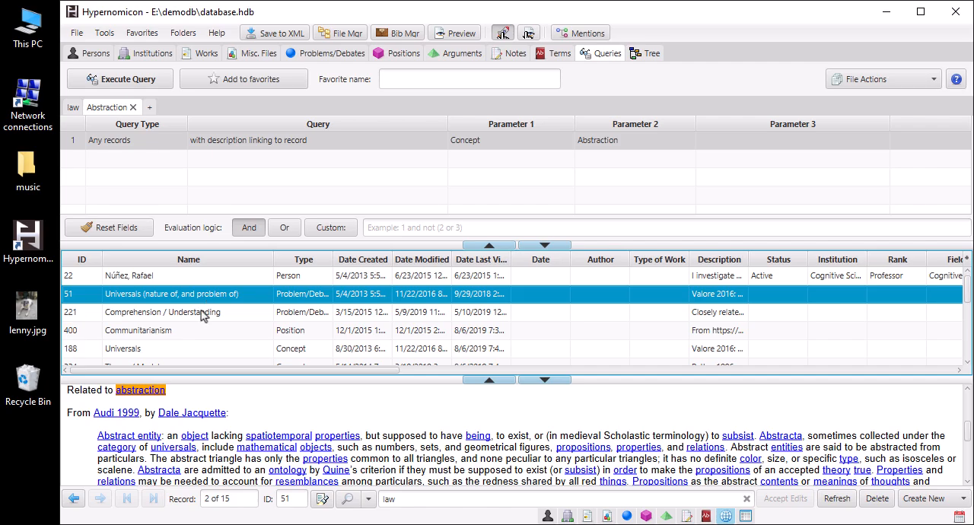
pyautogui.click(204, 315)
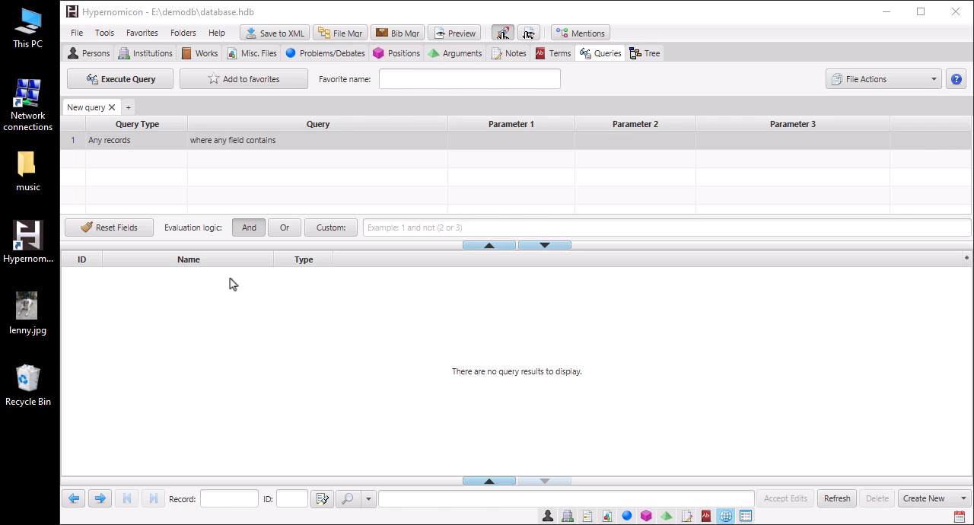
# Step: Run a query for work records where the Author field is or includes the record for Kugler
pyautogui.click(162, 144)
pyautogui.click(156, 212)
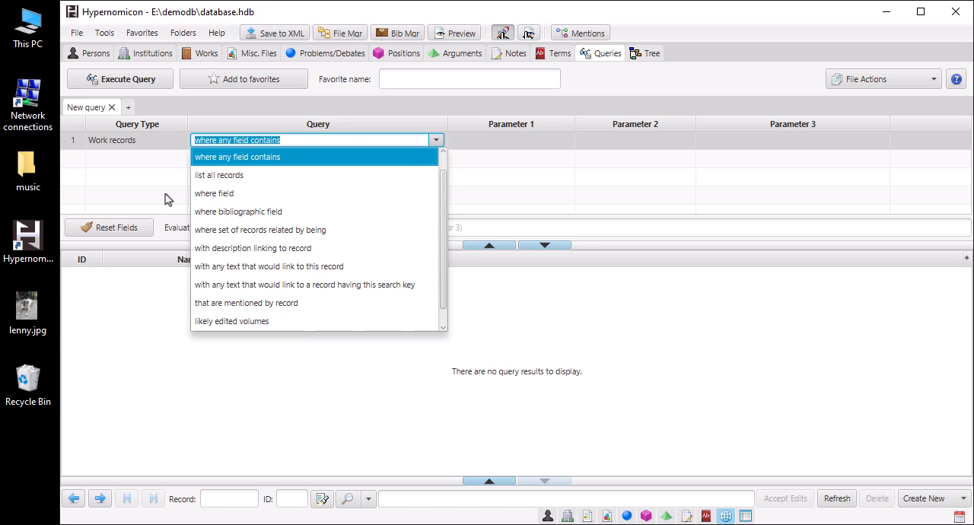
pyautogui.click(207, 193)
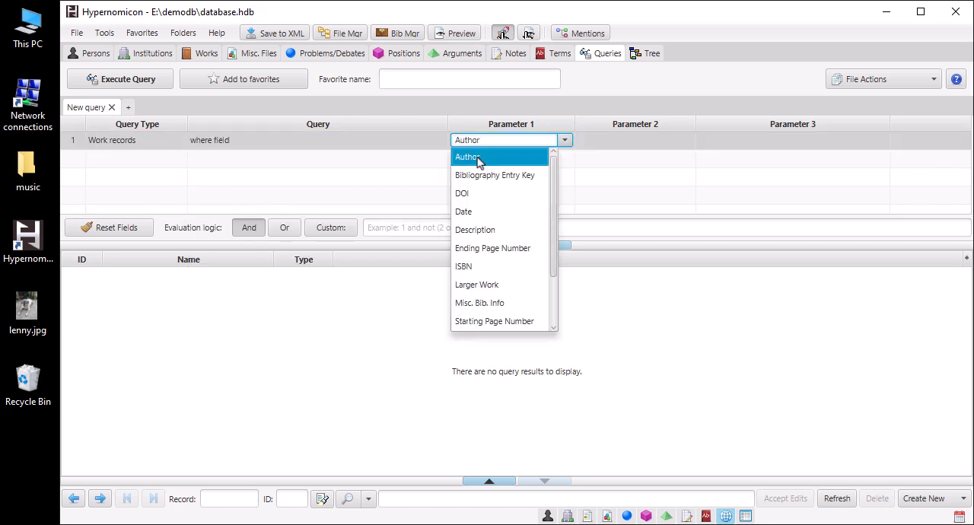
pyautogui.click(478, 157)
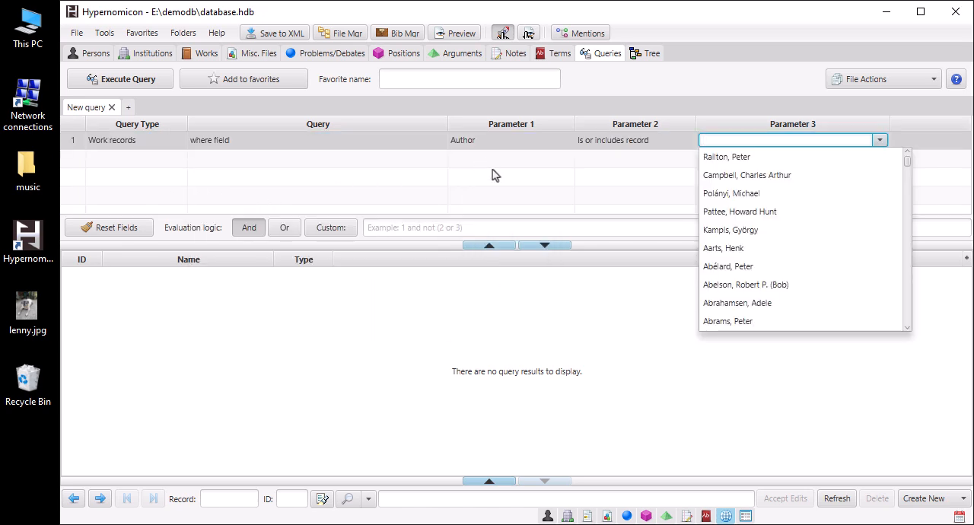
pyautogui.write('kugler, Peter Noble')
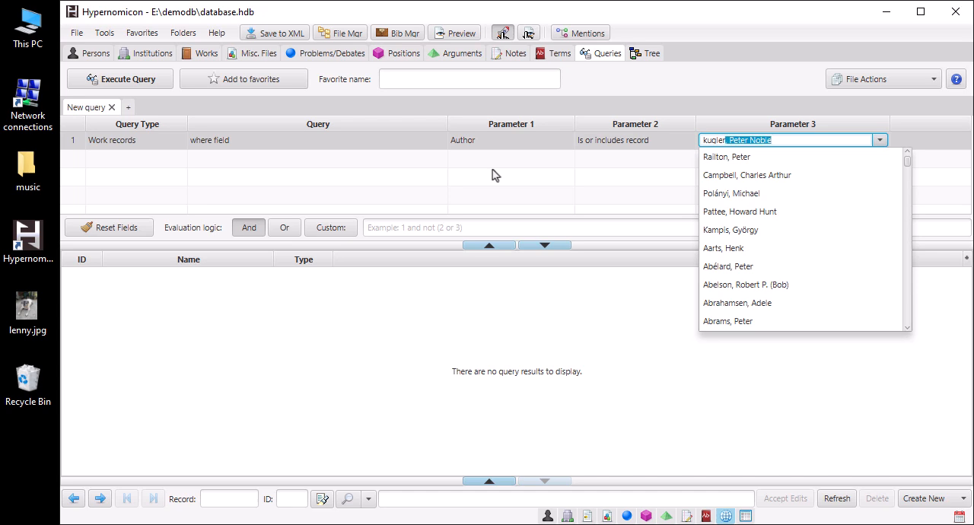
pyautogui.press('Return')
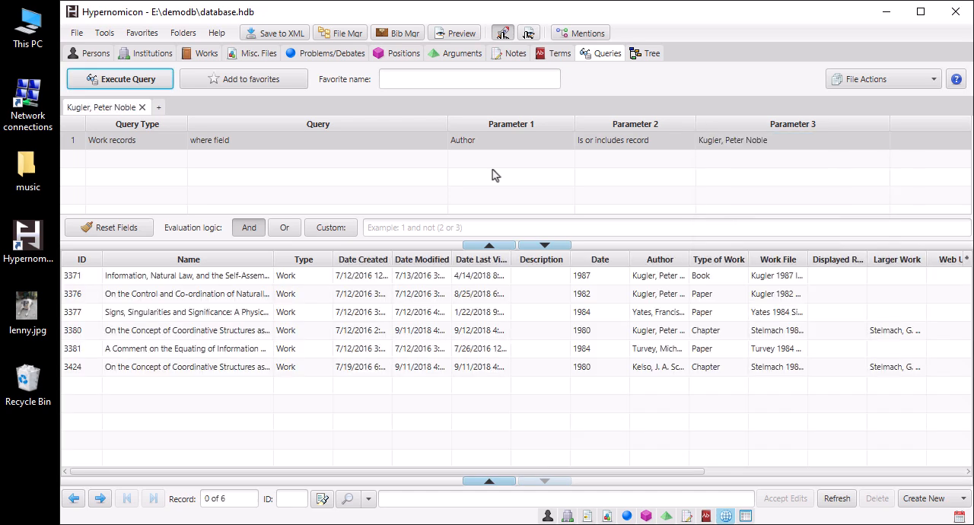
# Step: Add and run a second criterion for work records whose Author is or includes Turvey, and widen the Author column in the results
pyautogui.click(158, 163)
pyautogui.click(158, 163)
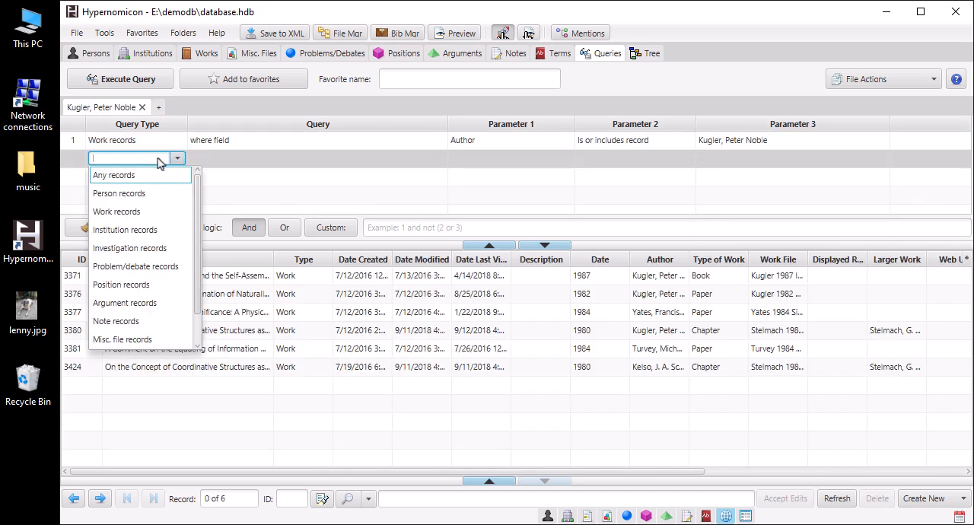
pyautogui.click(160, 217)
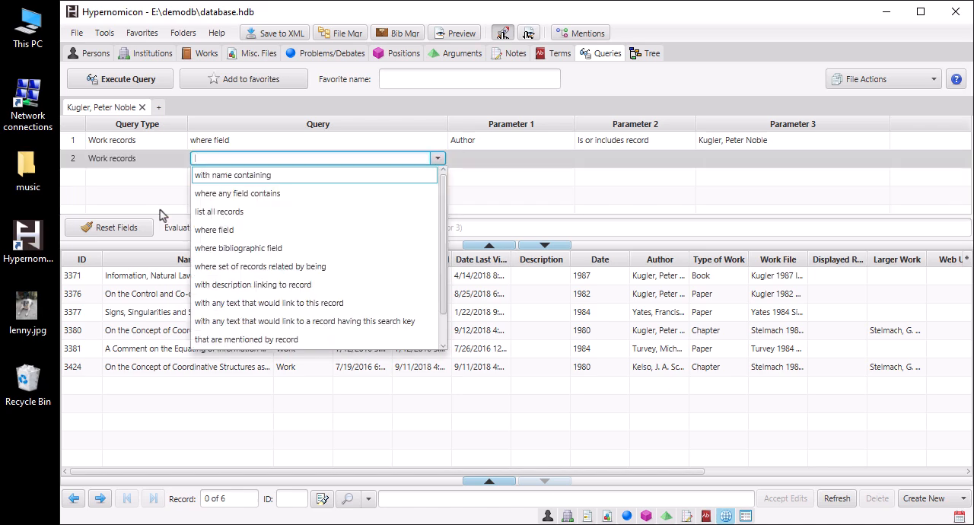
pyautogui.click(209, 230)
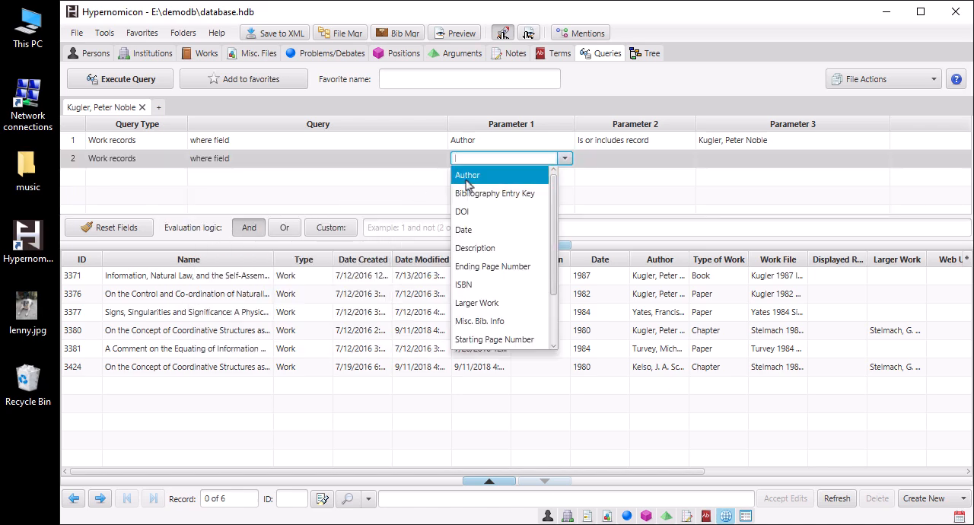
pyautogui.click(490, 177)
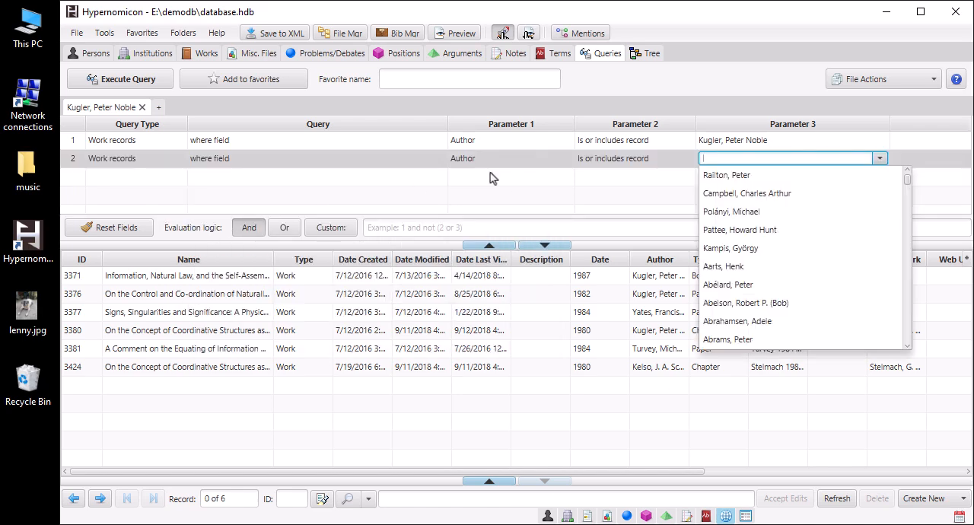
pyautogui.write('turvey, Michael T.')
pyautogui.press('Return')
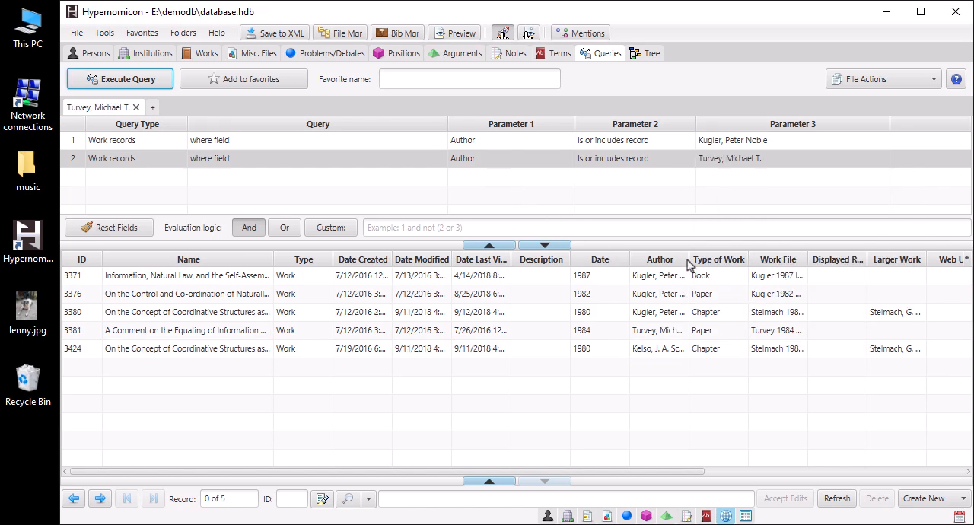
pyautogui.moveTo(689, 263); pyautogui.dragTo(843, 253)
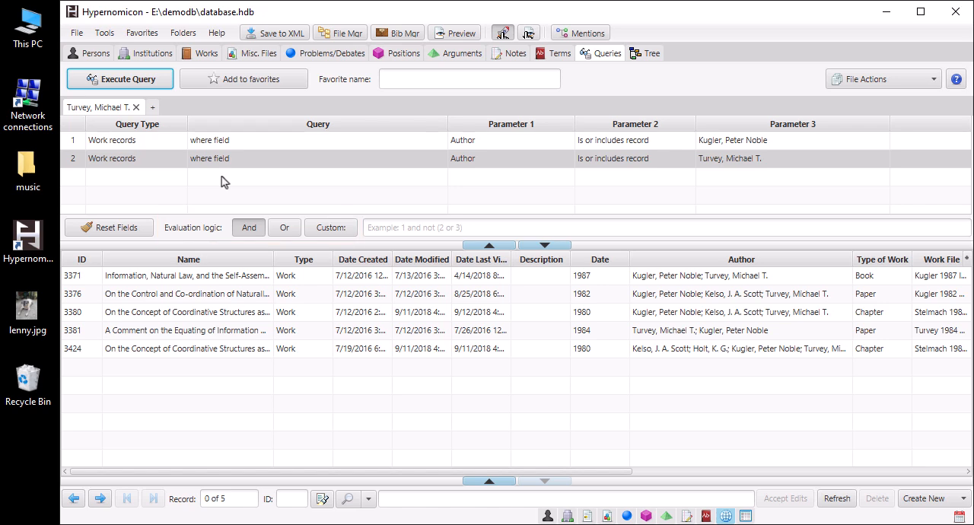
# Step: Rerun the two-criterion author query with Or evaluation logic and widen the results' Author column
pyautogui.click(296, 228)
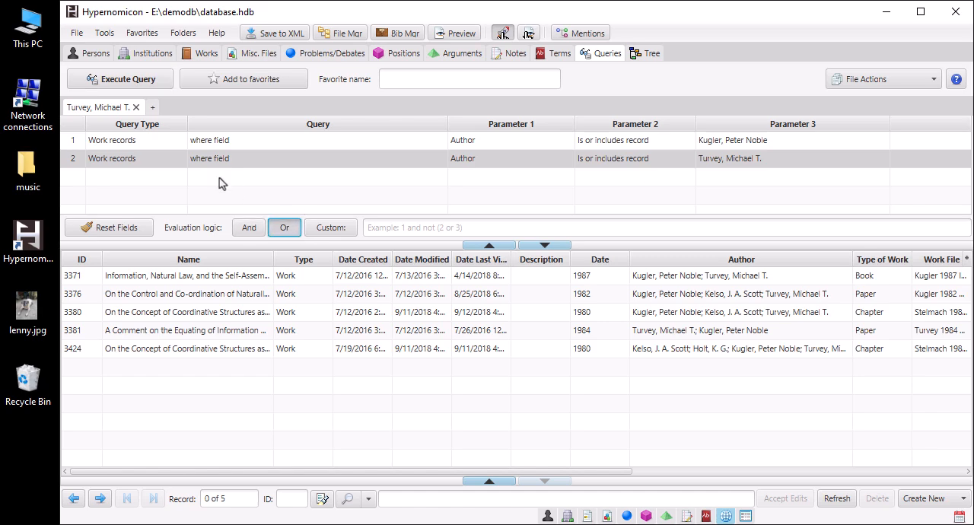
pyautogui.click(114, 79)
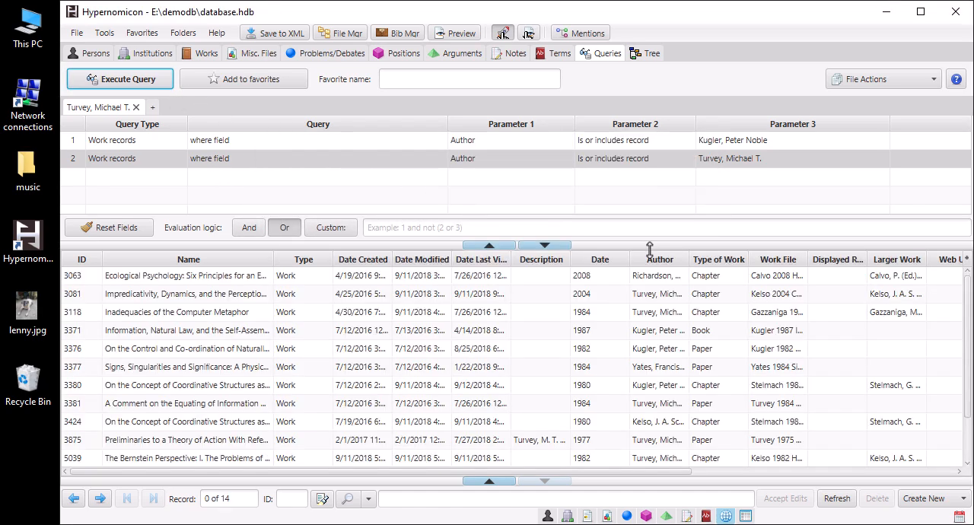
pyautogui.moveTo(690, 255); pyautogui.dragTo(877, 252)
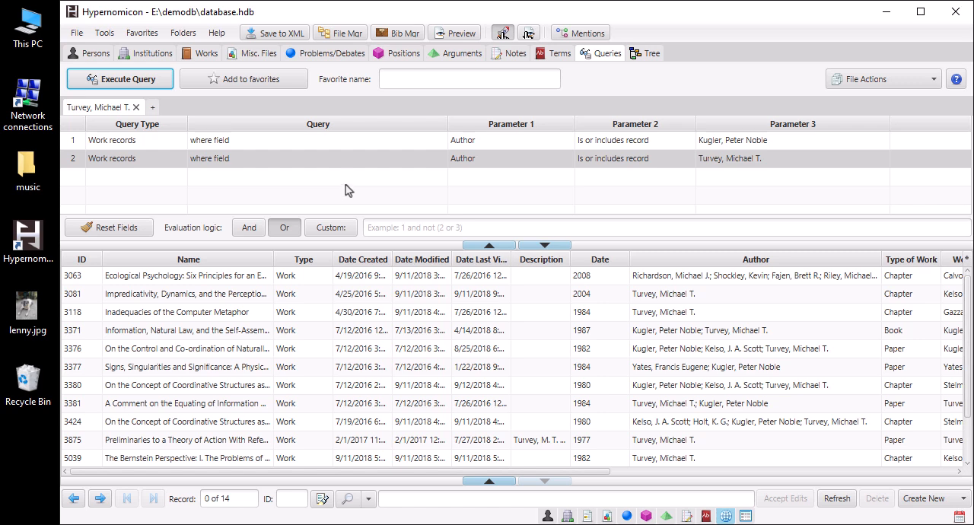
# Step: Rerun the author query with the custom evaluation logic "1 and not 2" and widen the results' Author column
pyautogui.click(347, 228)
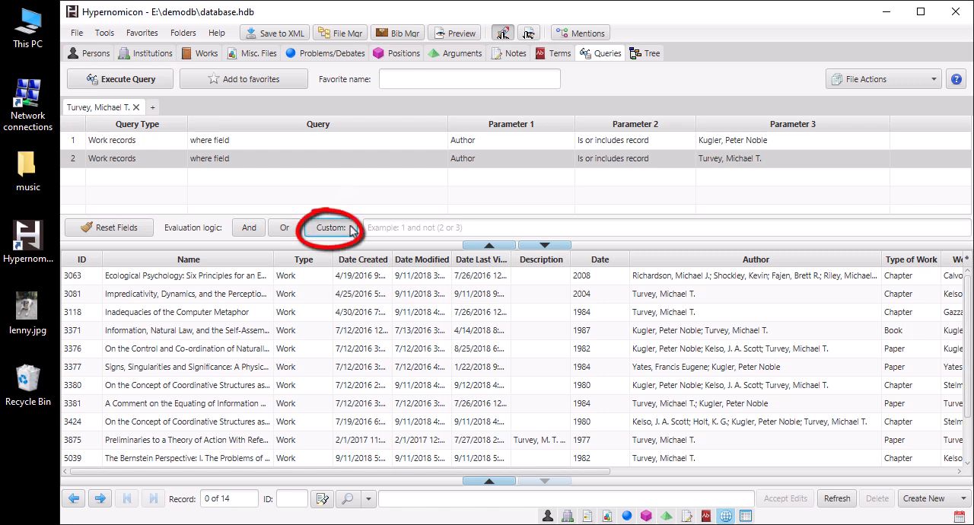
pyautogui.click(369, 228)
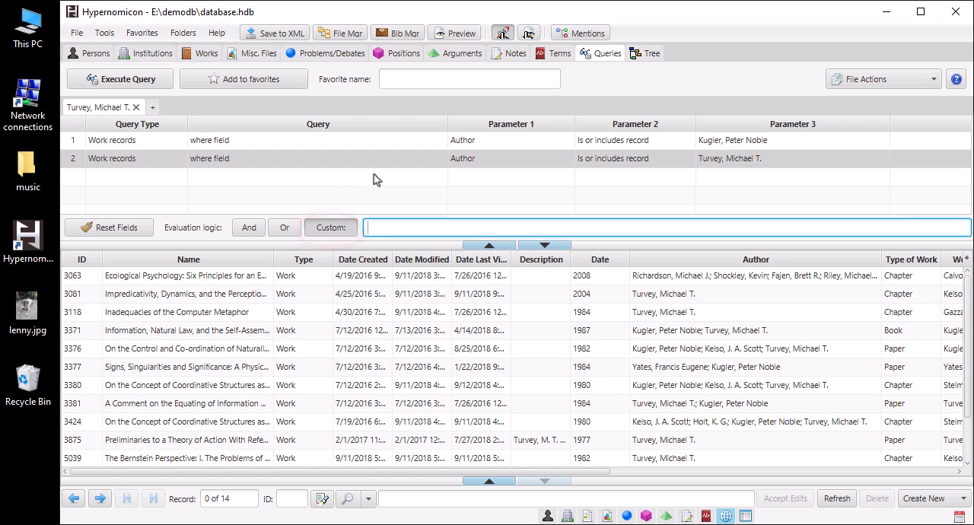
pyautogui.write('1 and')
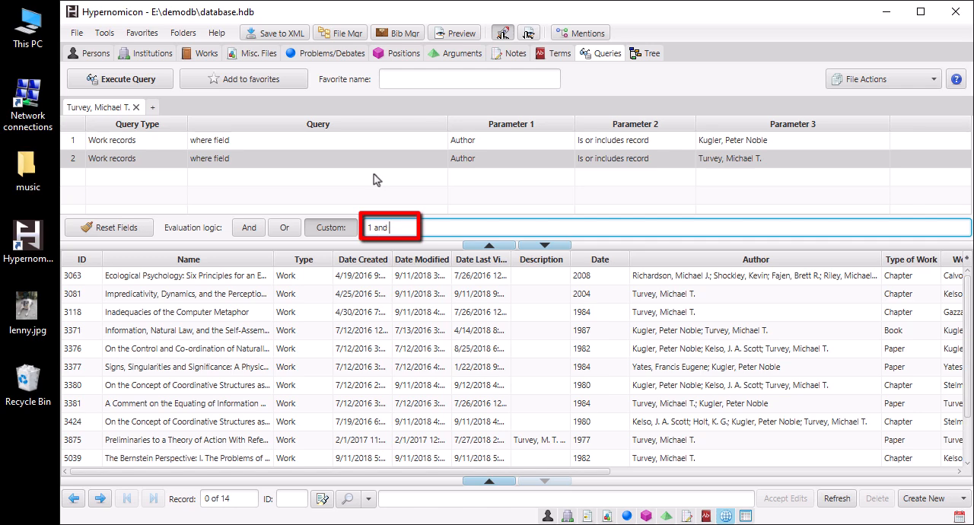
pyautogui.write(' not 2')
pyautogui.click(167, 81)
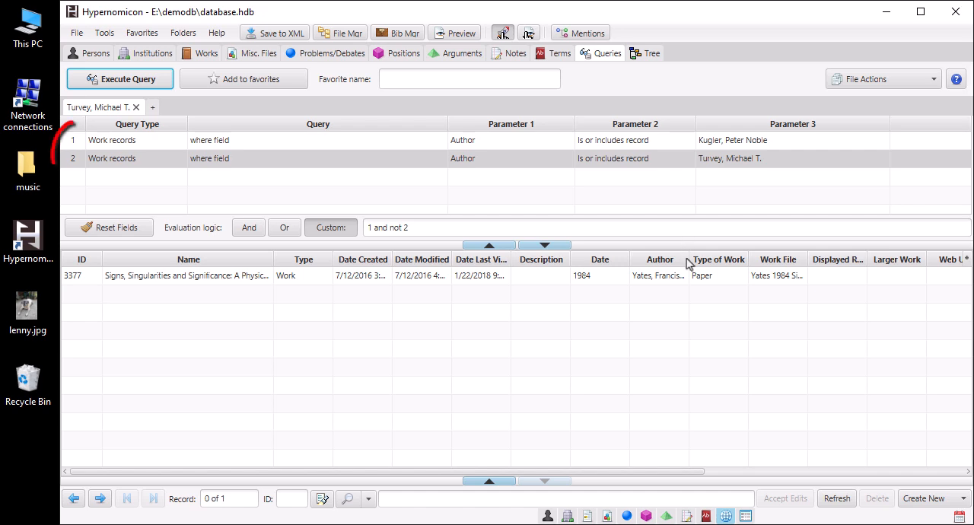
pyautogui.moveTo(689, 259); pyautogui.dragTo(813, 260)
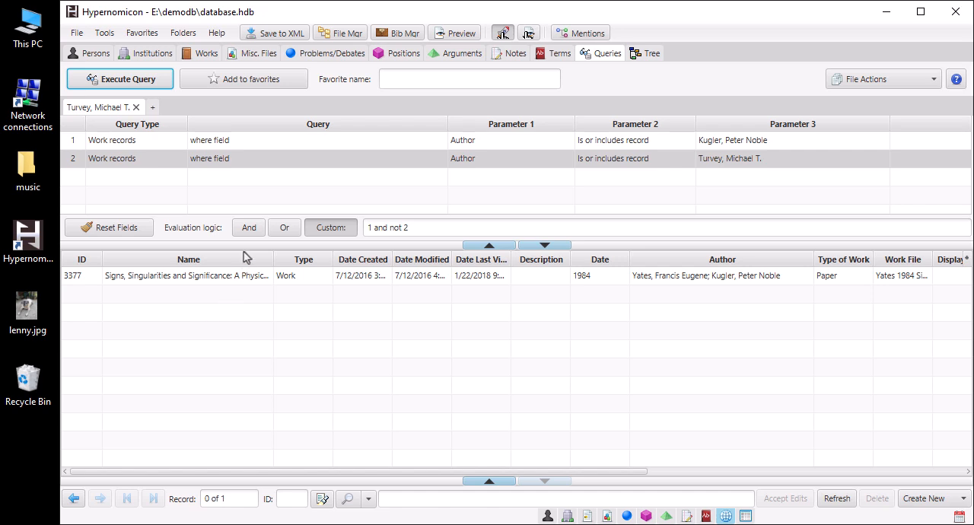
# Step: Rerun the author query with And logic and save it as the favorite "Kugler and Turvey works", set to execute immediately when invoked
pyautogui.click(247, 228)
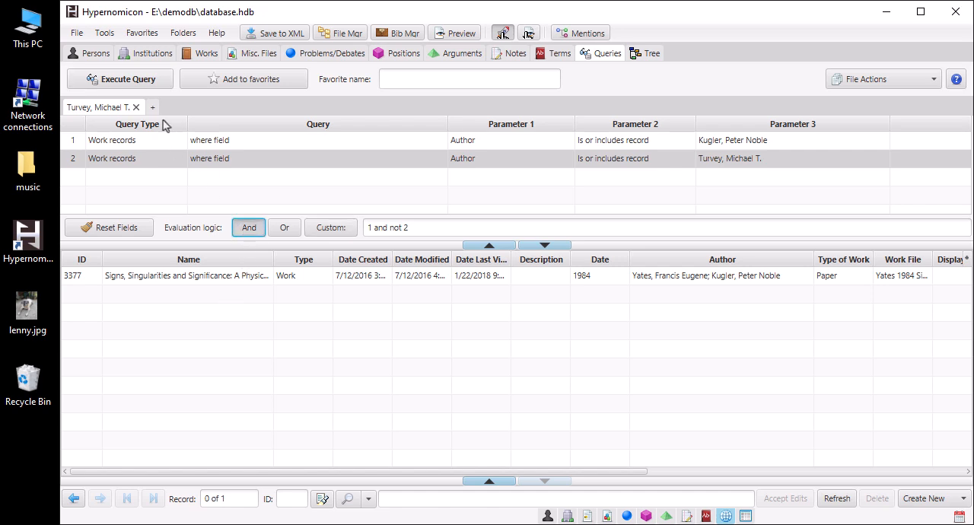
pyautogui.click(163, 82)
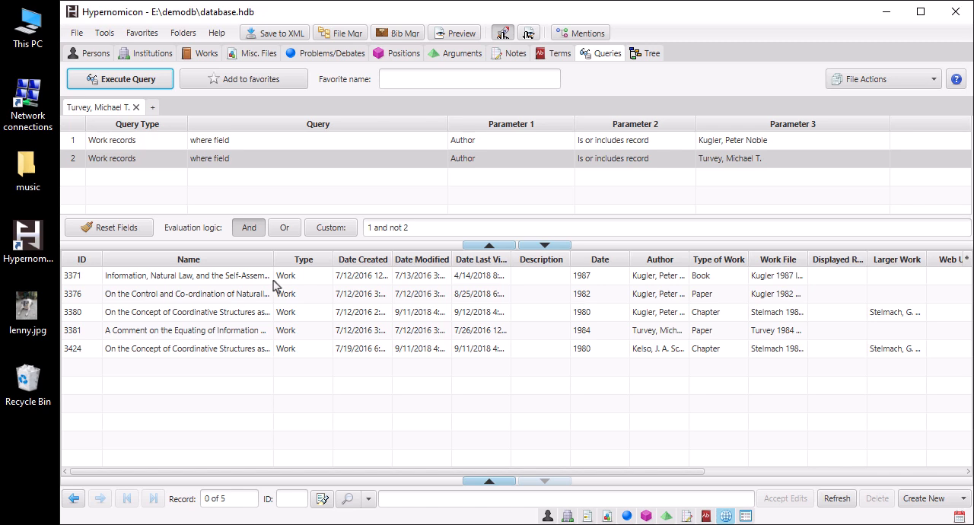
pyautogui.click(296, 84)
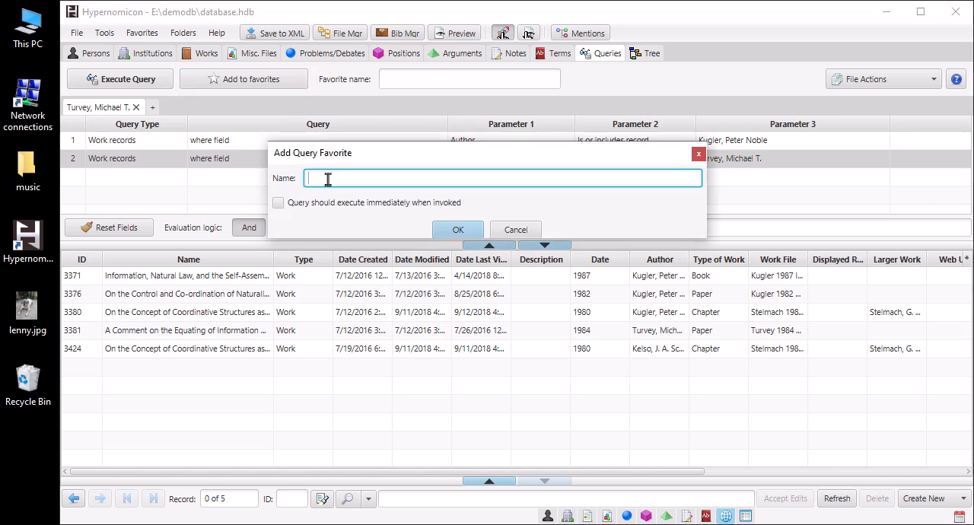
pyautogui.write('Kugler and Turvey works')
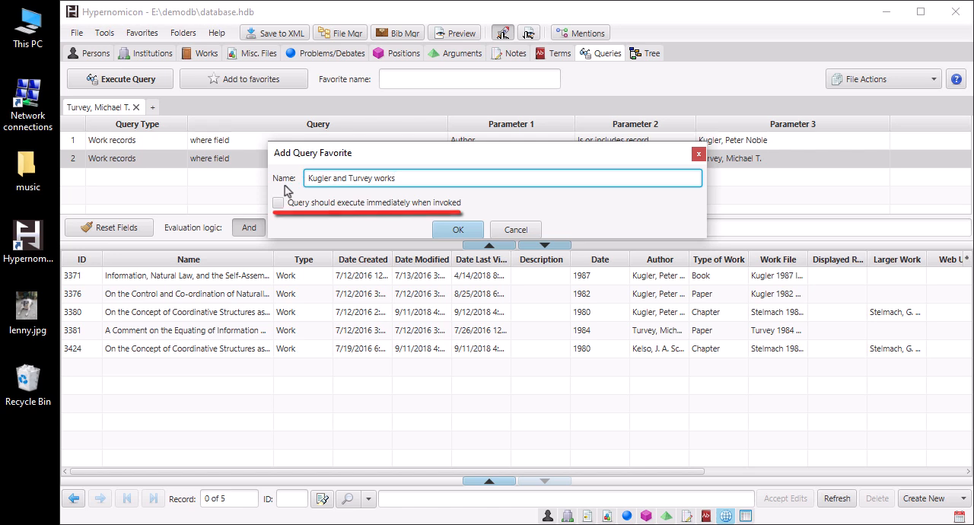
pyautogui.click(278, 202)
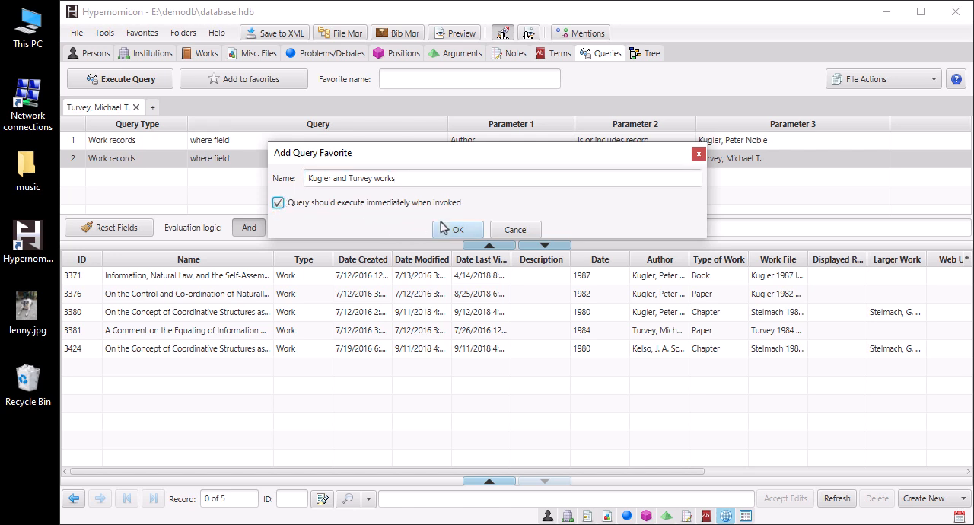
pyautogui.click(455, 230)
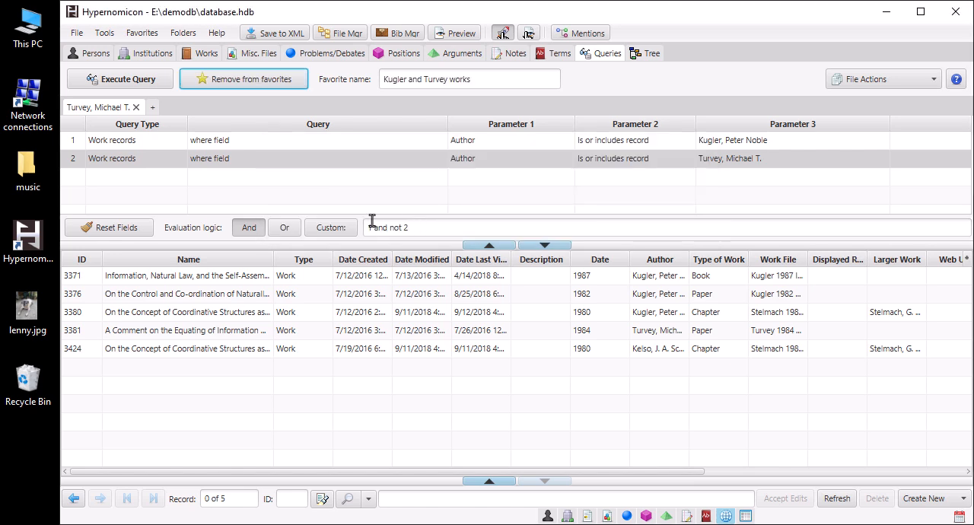
# Step: Run the saved favorite query "Kugler and Turvey works" from a new query tab and remove it from the favorites
pyautogui.click(150, 108)
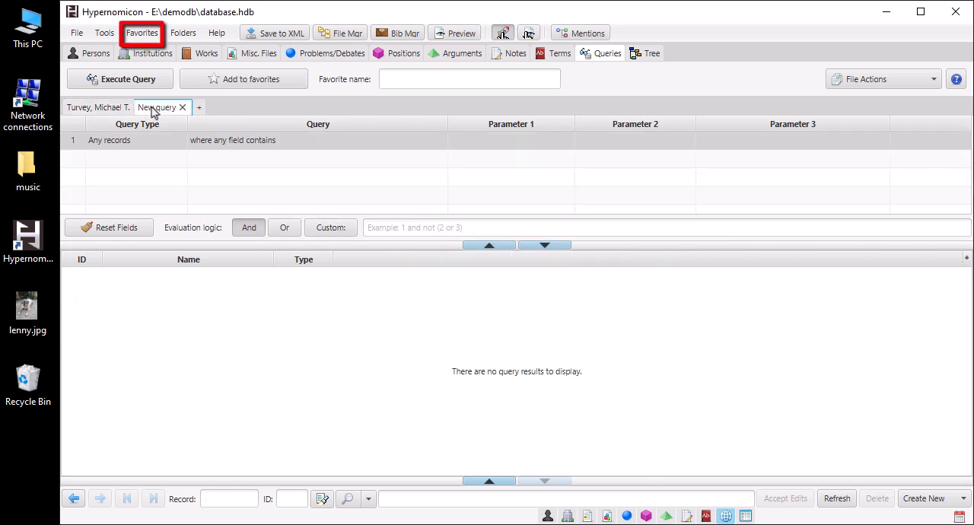
pyautogui.click(144, 37)
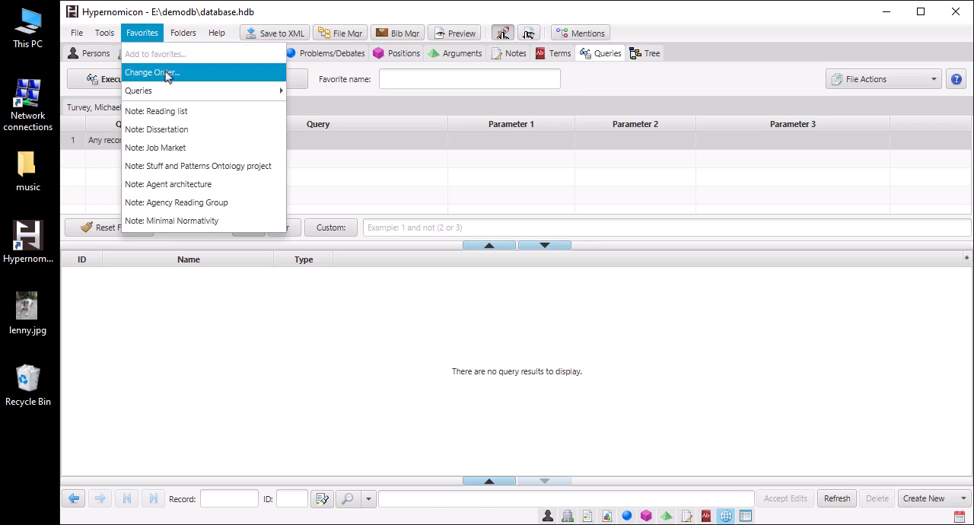
pyautogui.moveTo(168, 93)
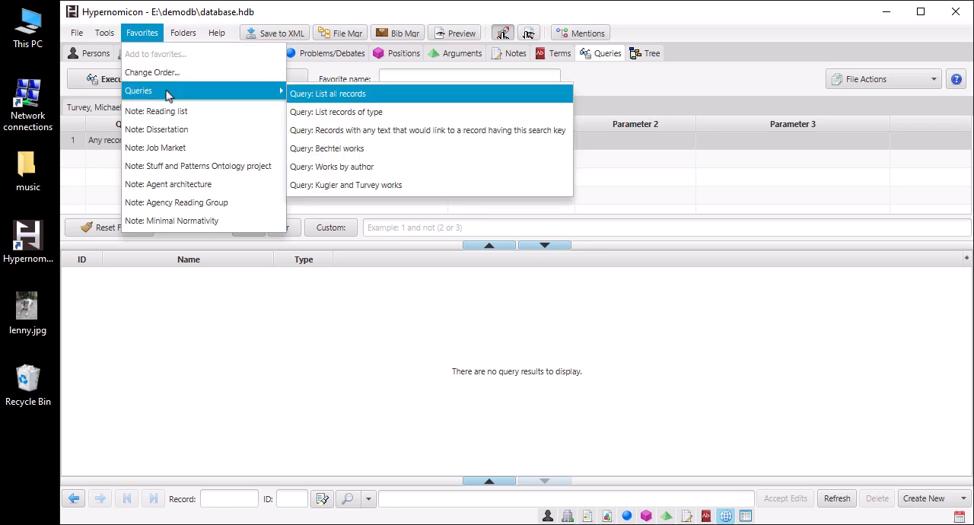
pyautogui.click(350, 185)
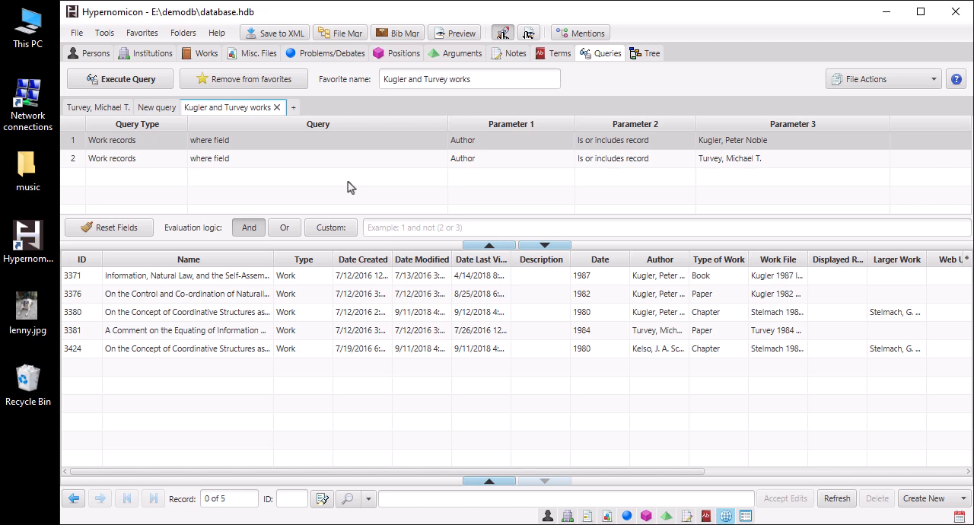
pyautogui.click(299, 86)
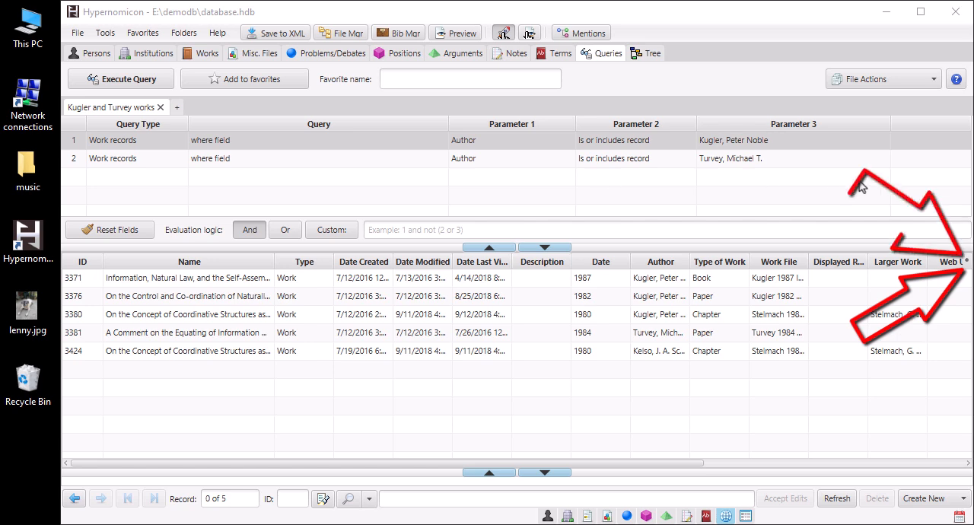
# Step: Review which General, Work and Reference Manager columns can be selected for the query results table
pyautogui.click(965, 261)
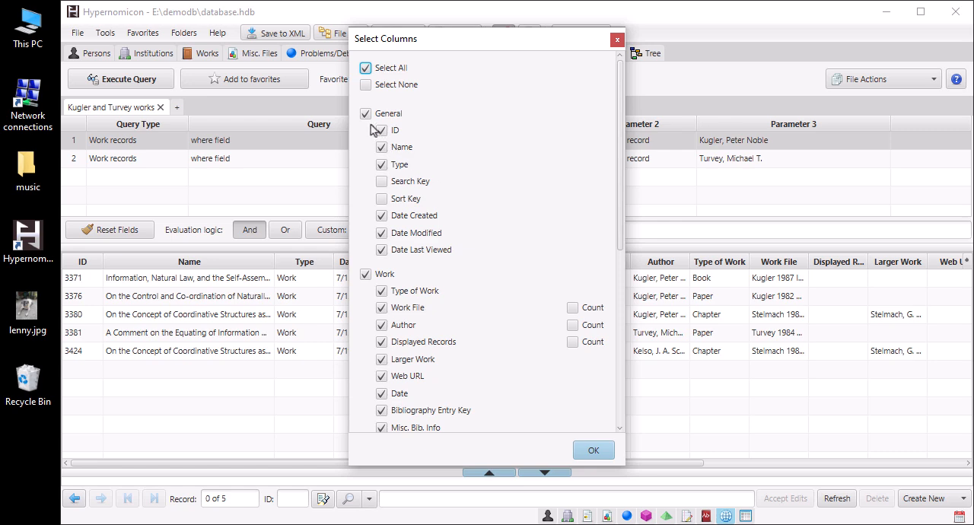
pyautogui.scroll(-3, 487, 220)
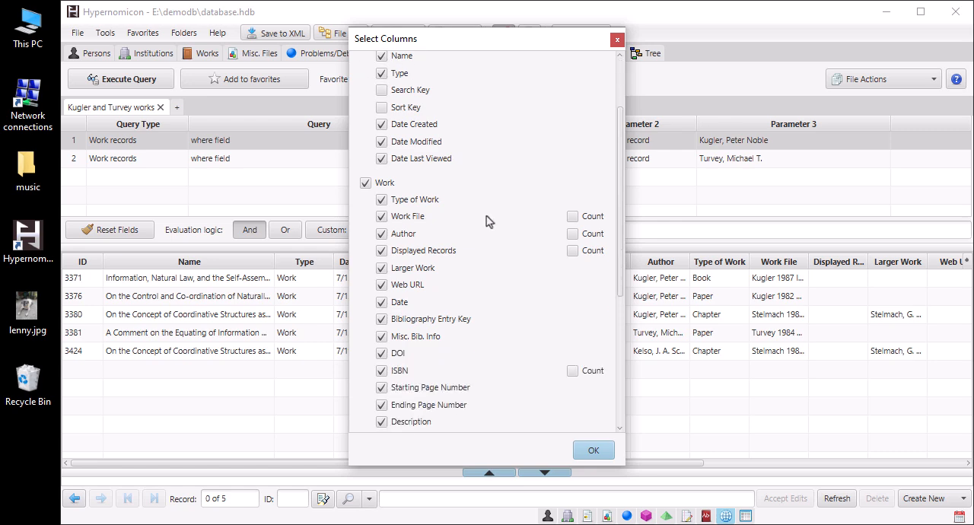
pyautogui.scroll(-3, 488, 220)
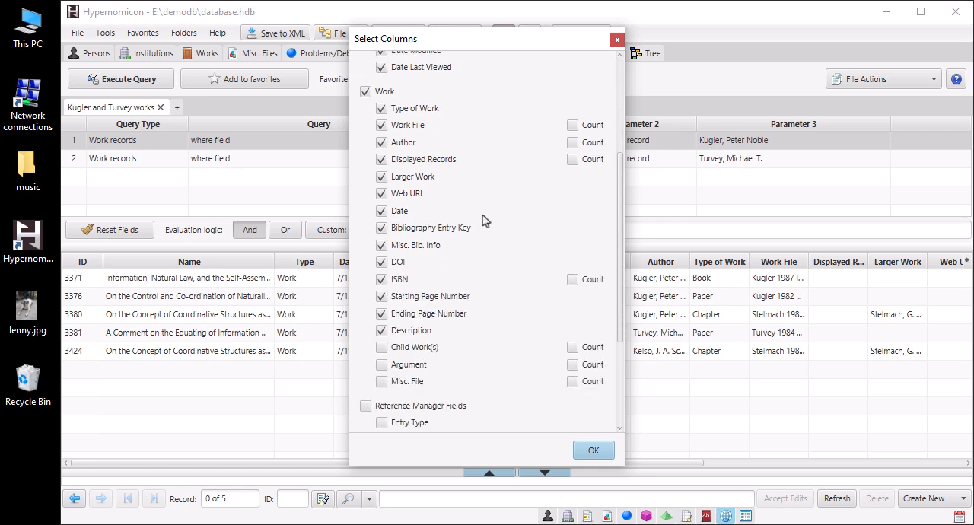
pyautogui.scroll(-5, 517, 239)
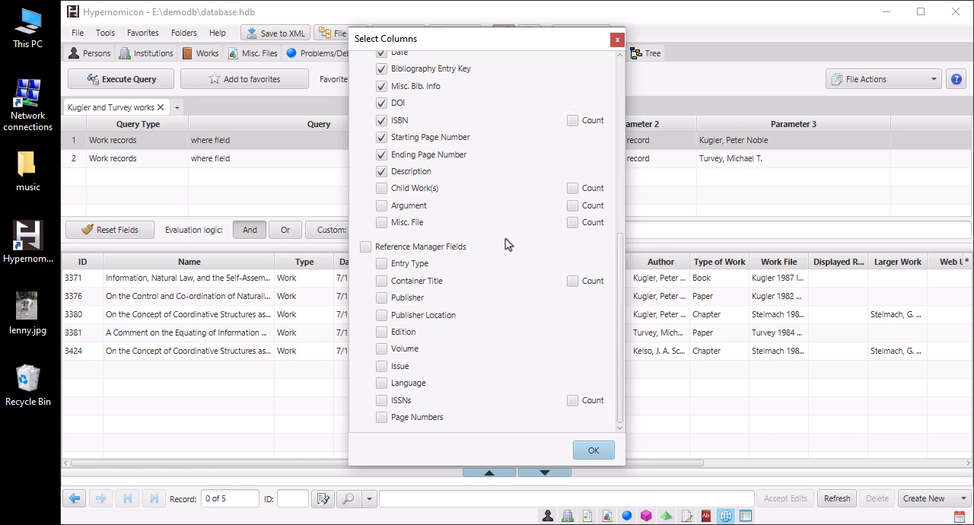
pyautogui.click(595, 450)
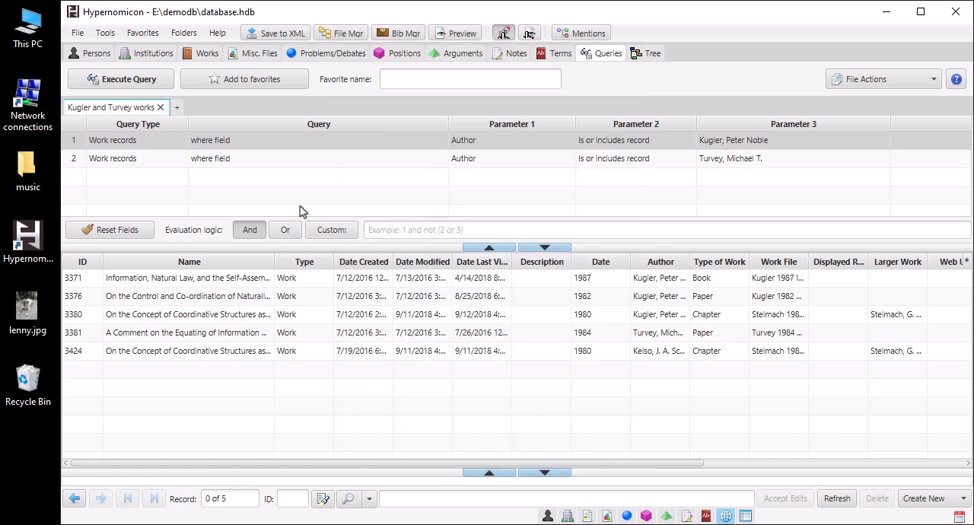
# Step: Create and run a new query that lists all work records
pyautogui.click(178, 108)
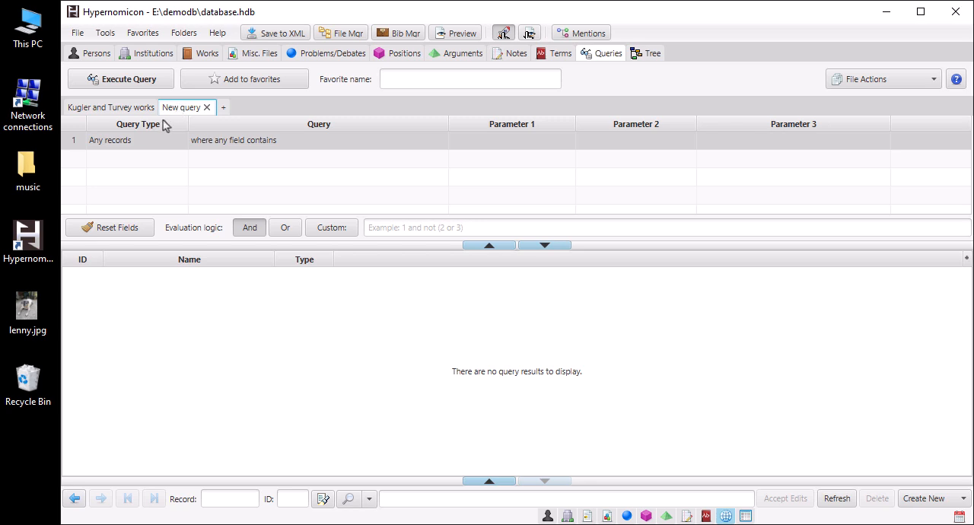
pyautogui.click(148, 143)
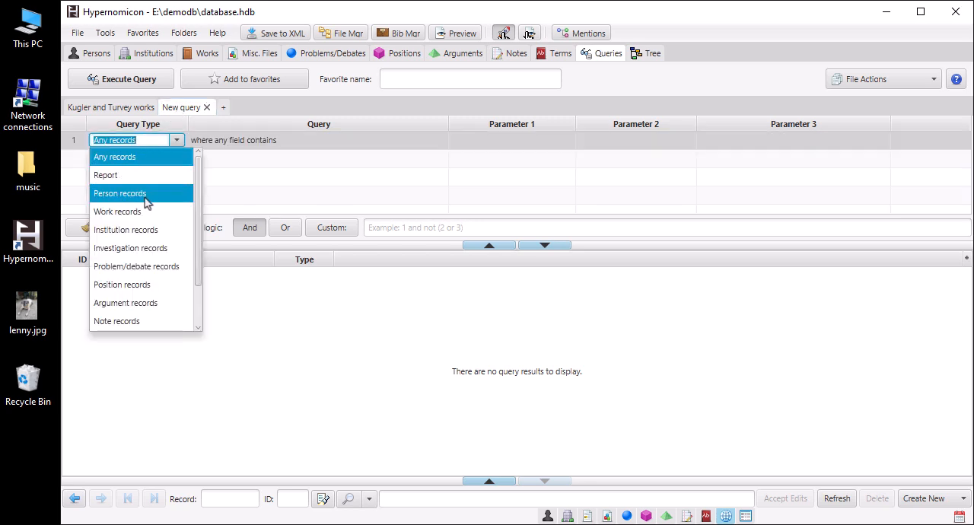
pyautogui.click(122, 211)
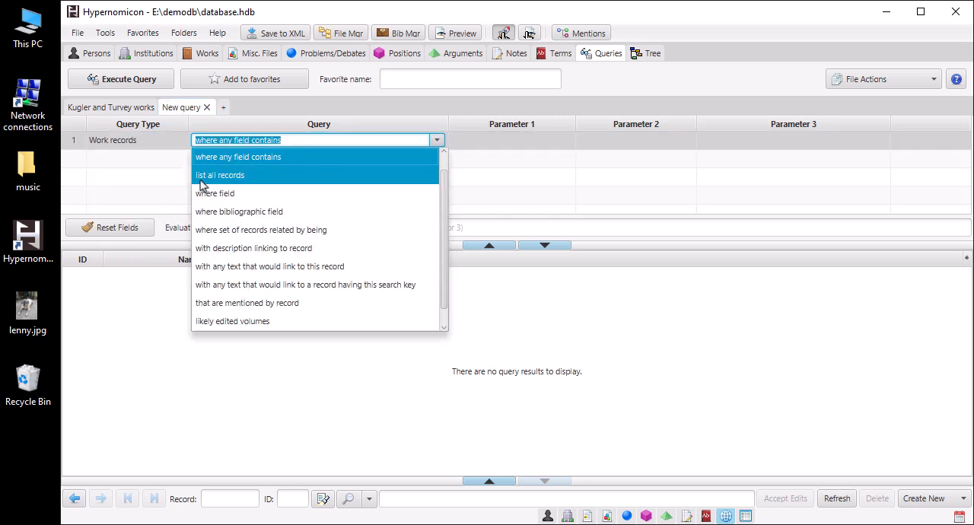
pyautogui.click(202, 180)
pyautogui.click(159, 80)
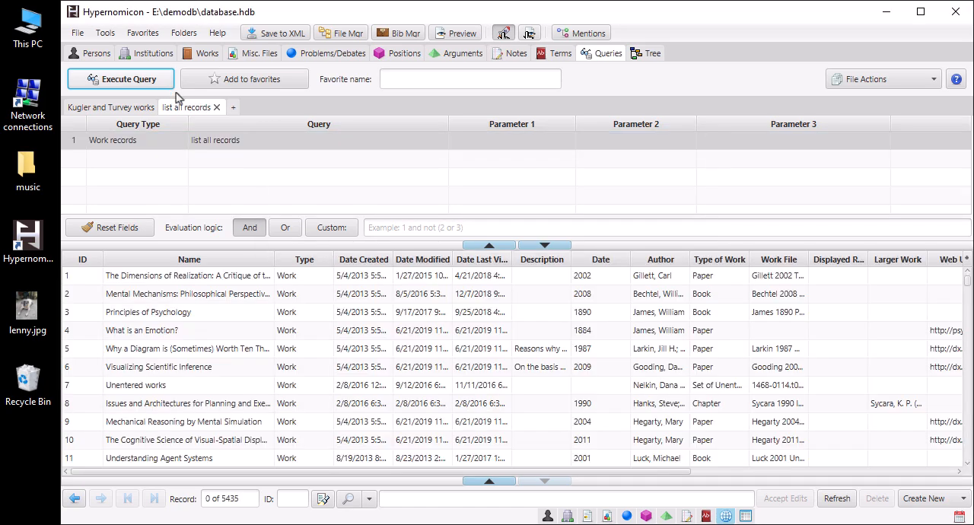
# Step: Add the Argument count column to the work results and sort them by it in descending order
pyautogui.click(966, 260)
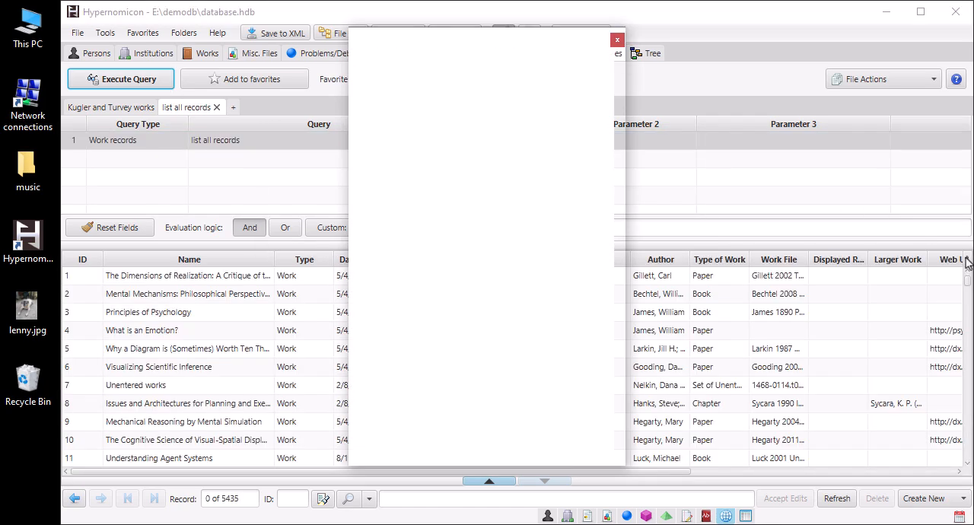
pyautogui.scroll(-3, 493, 312)
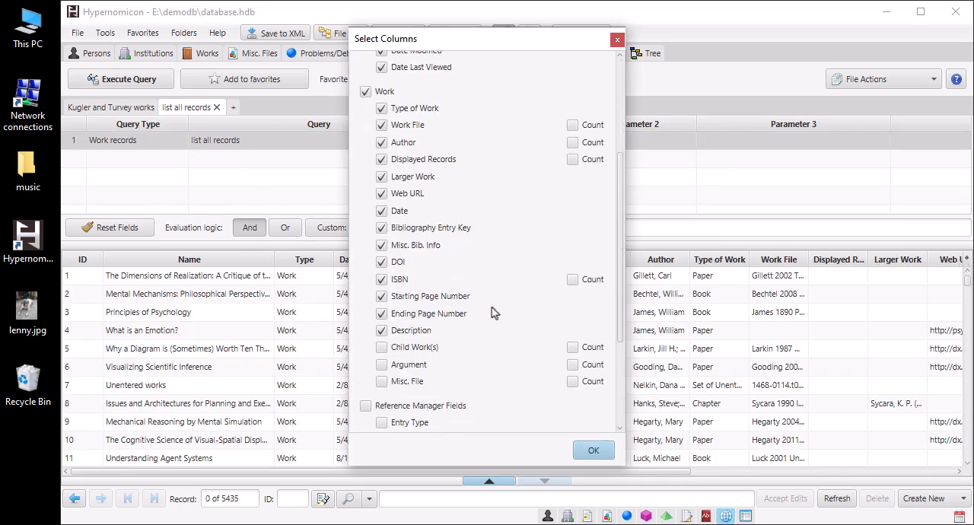
pyautogui.scroll(-1, 493, 312)
pyautogui.click(597, 304)
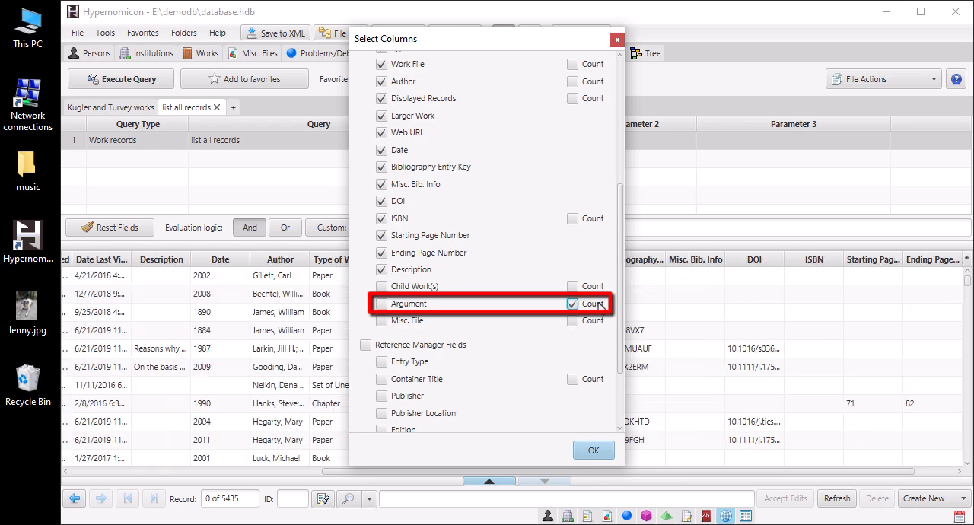
pyautogui.click(593, 450)
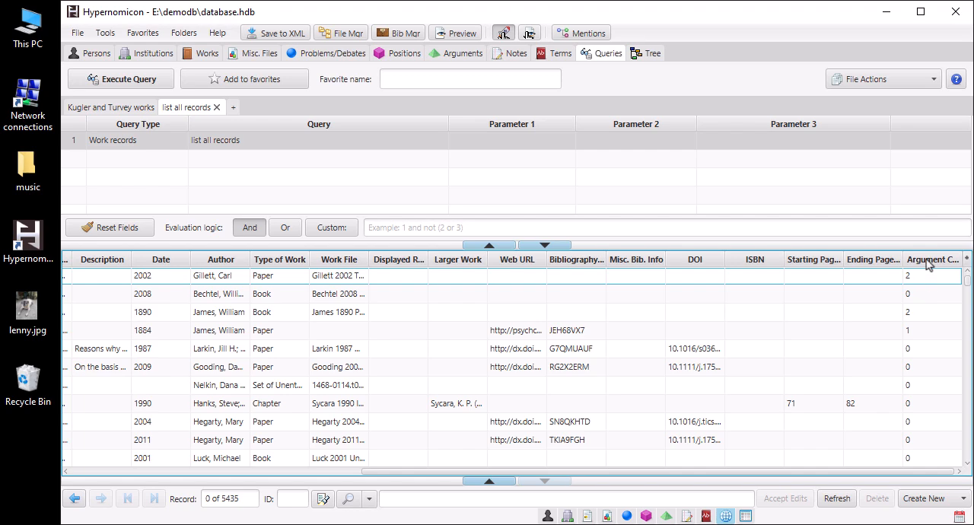
pyautogui.click(926, 262)
pyautogui.click(927, 262)
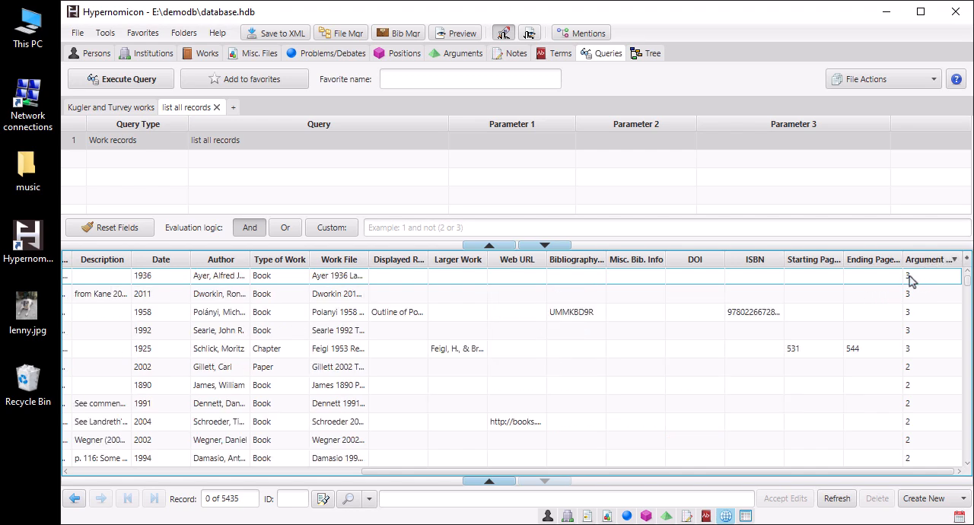
# Step: Move the Argument count column between Description and Date and widen it
pyautogui.moveTo(924, 263); pyautogui.dragTo(146, 280)
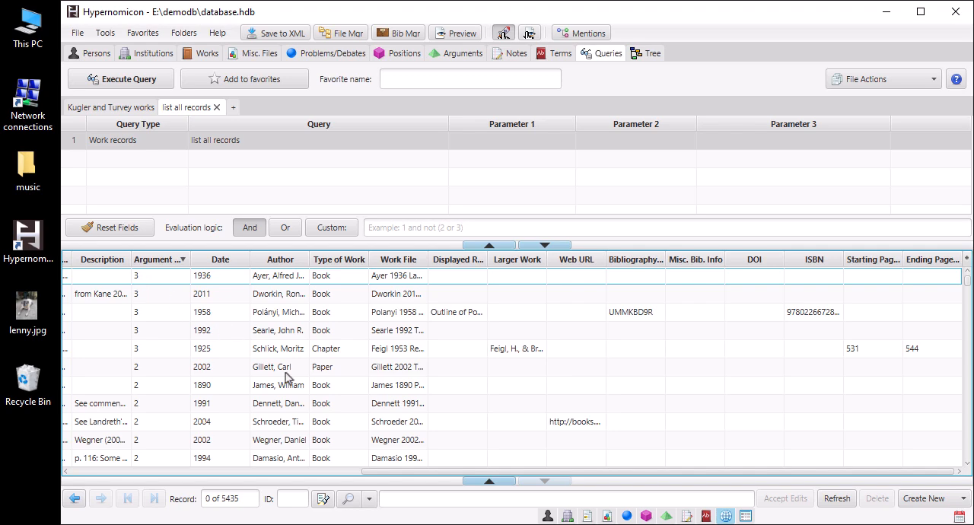
pyautogui.moveTo(395, 476); pyautogui.dragTo(61, 457)
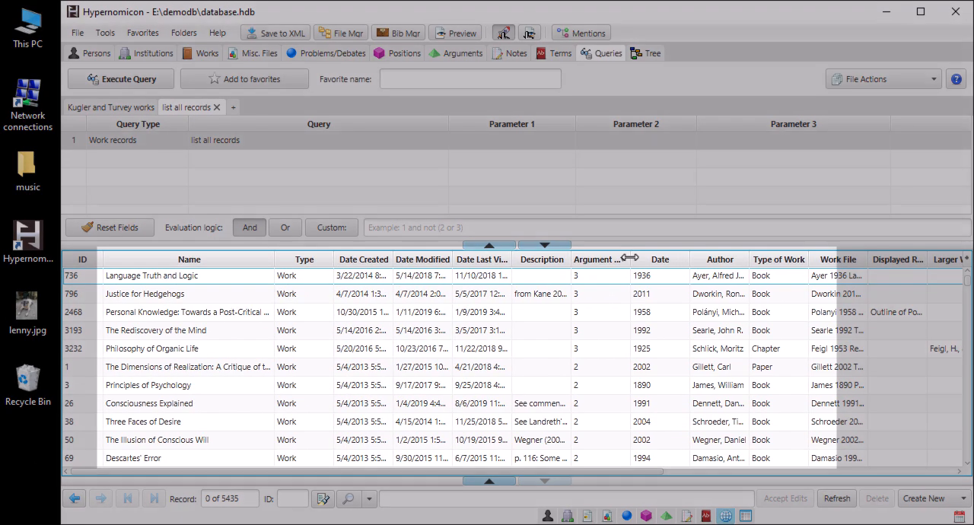
pyautogui.moveTo(630, 260); pyautogui.dragTo(656, 257)
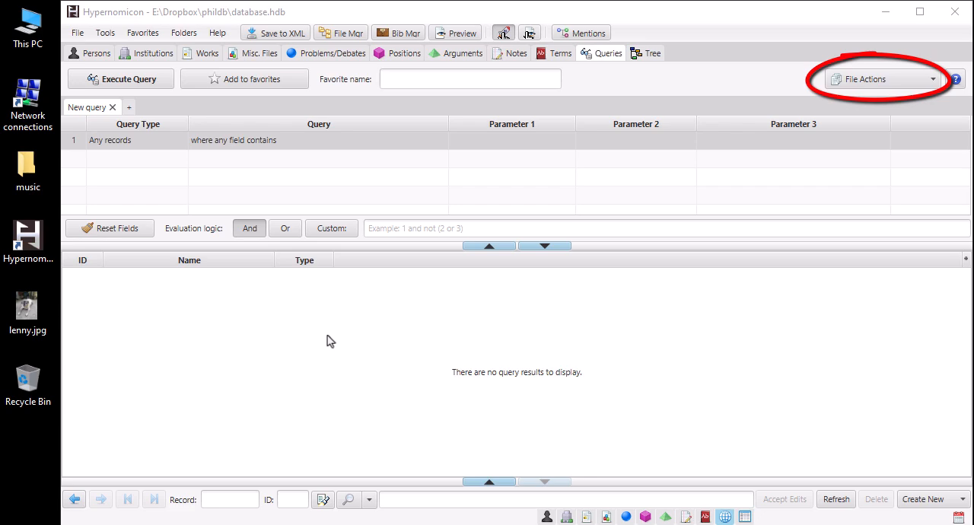
# Step: View the note "Phil R1B - Reading and Composition Through Philosophy" and run a query for work records that are mentioned by that note
pyautogui.click(518, 55)
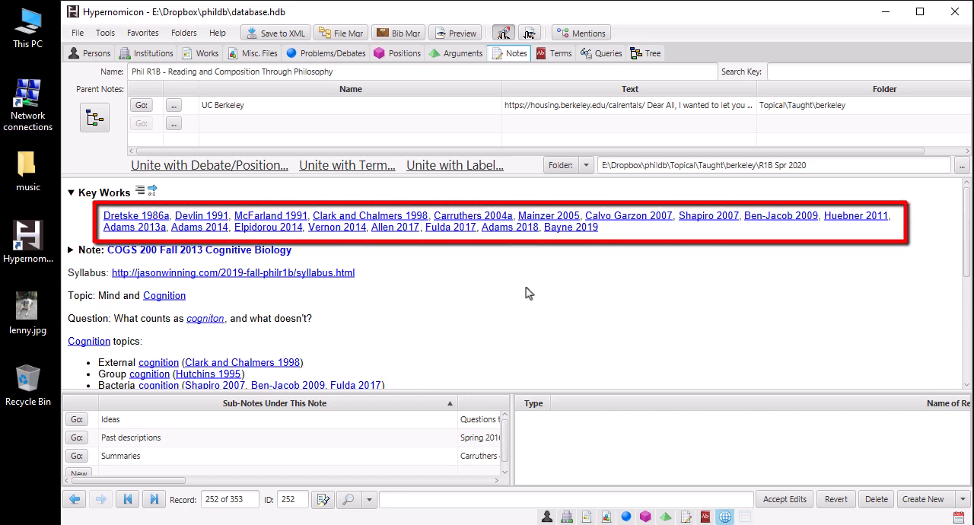
pyautogui.click(601, 55)
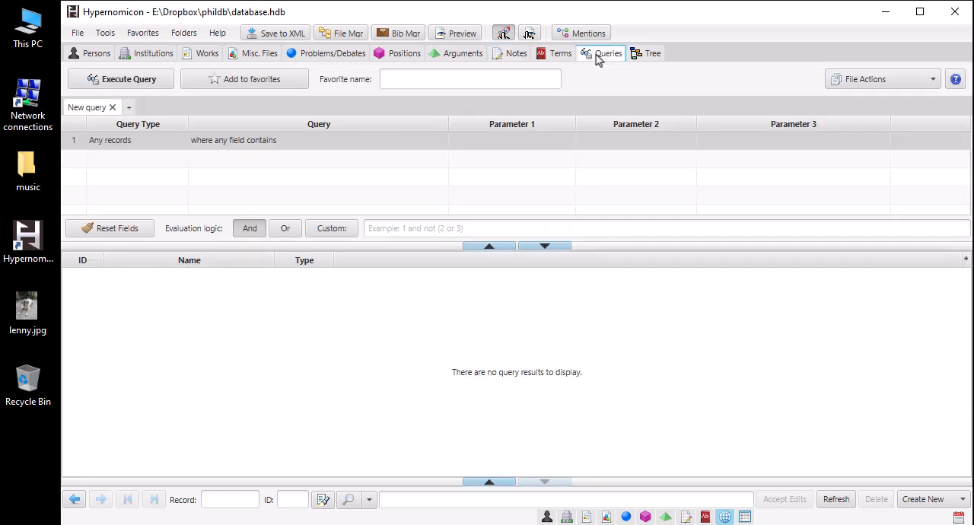
pyautogui.click(104, 143)
pyautogui.click(103, 143)
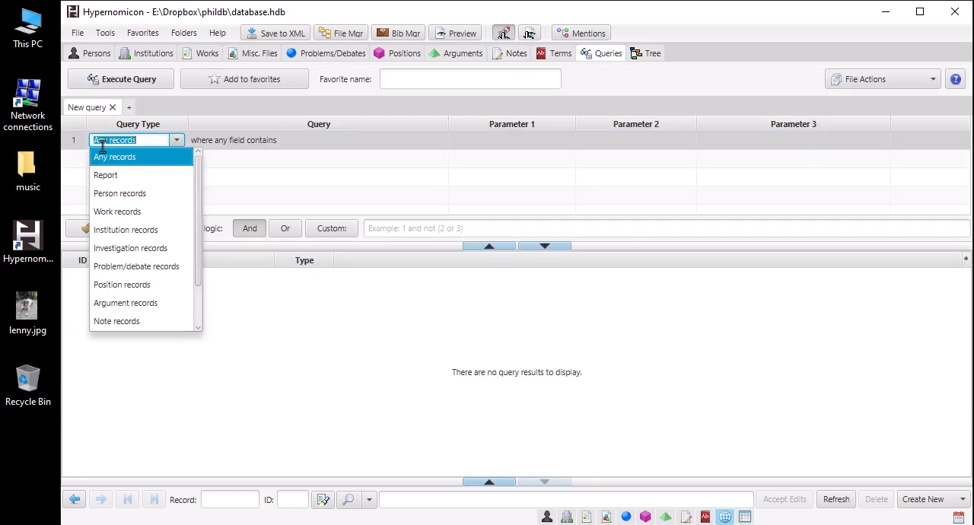
pyautogui.click(109, 211)
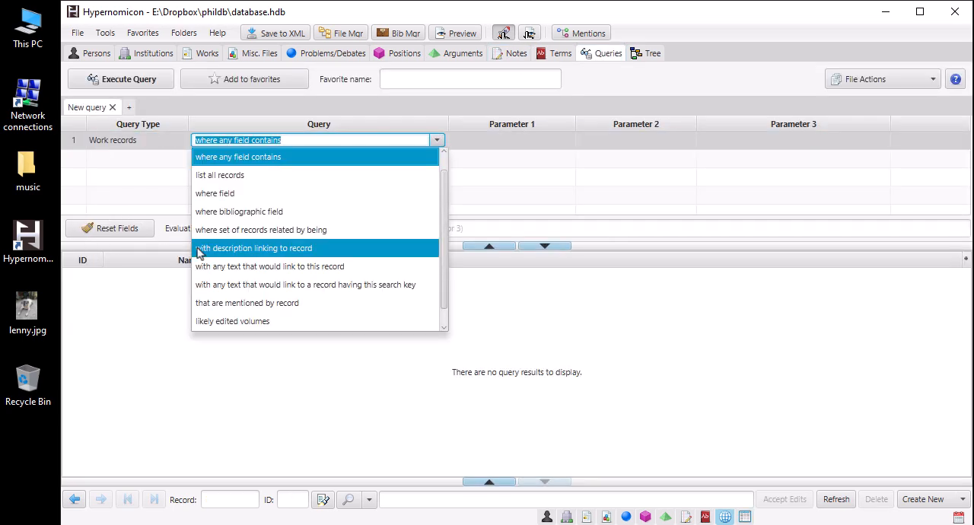
pyautogui.click(238, 304)
pyautogui.scroll(-2, 511, 283)
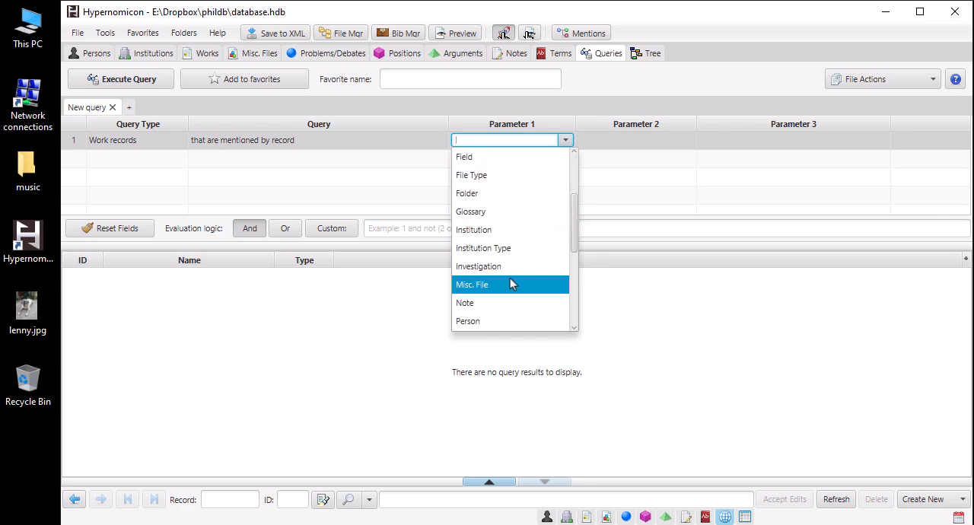
pyautogui.click(509, 301)
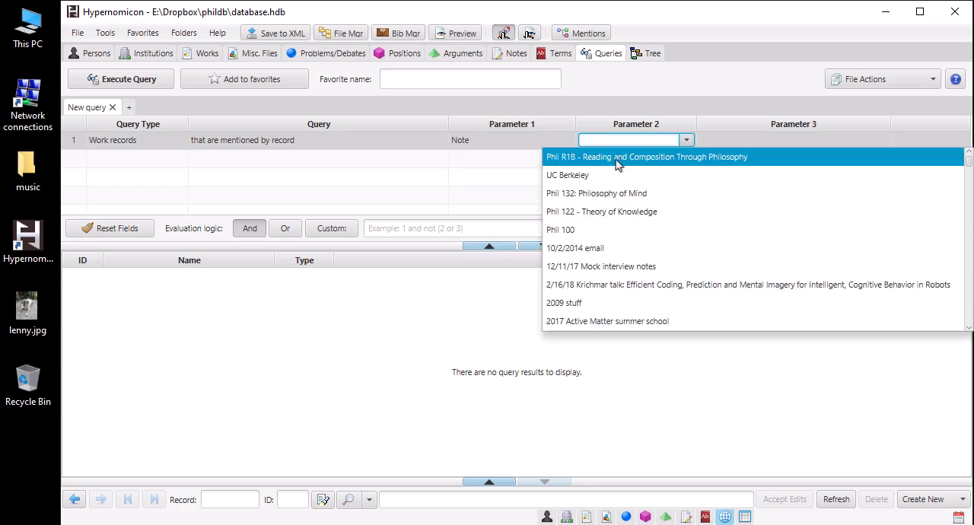
pyautogui.click(617, 160)
pyautogui.click(143, 80)
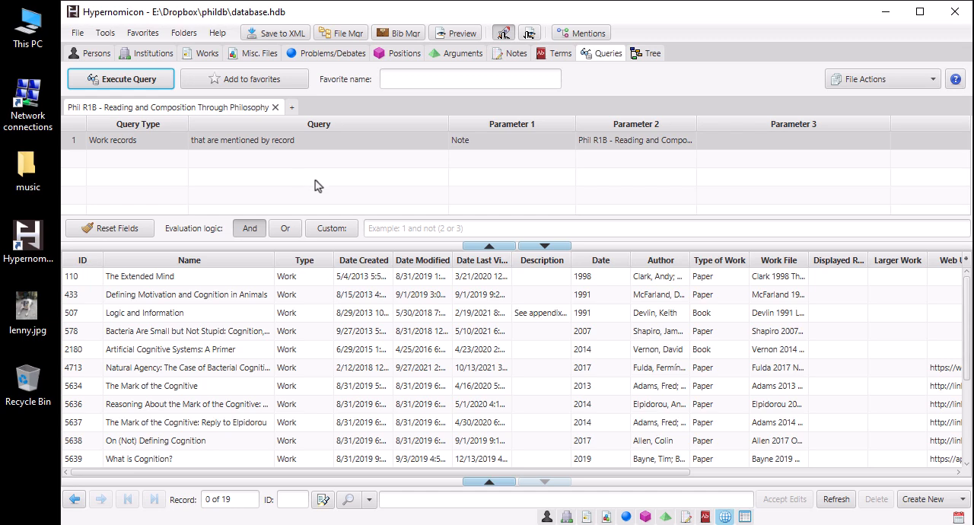
# Step: Sort the results by type of work and remove the three Book records from the query results
pyautogui.click(713, 261)
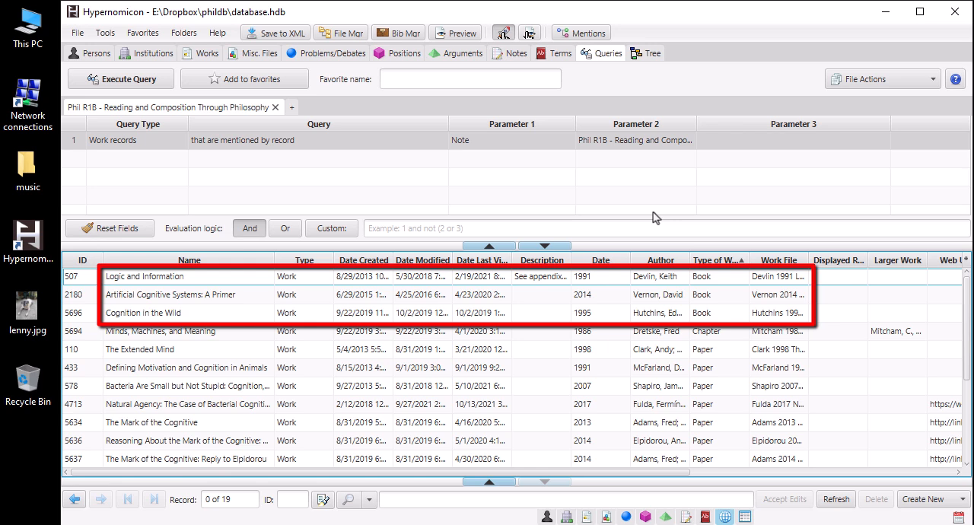
pyautogui.click(601, 277)
pyautogui.keyDown('shift'); pyautogui.click(601, 318); pyautogui.keyUp('shift')
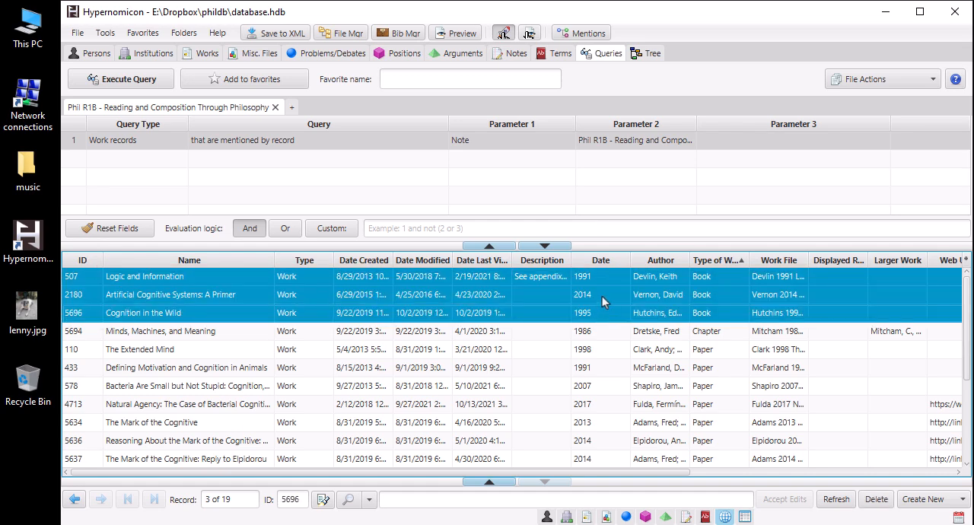
pyautogui.rightClick(602, 296)
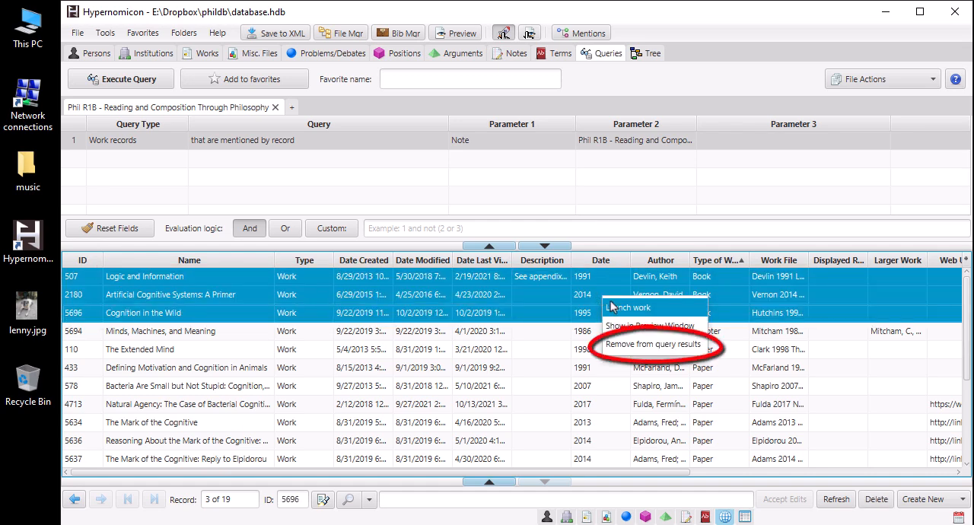
pyautogui.click(638, 345)
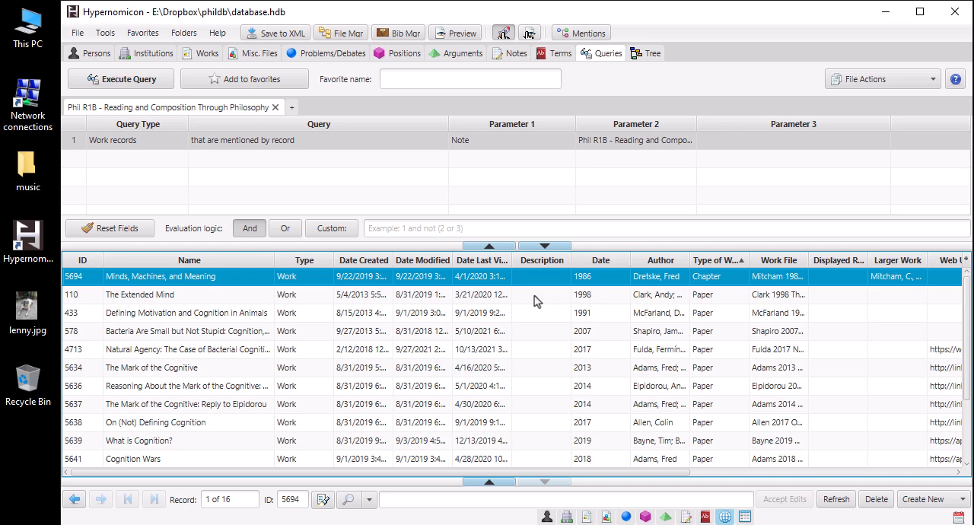
pyautogui.scroll(-3, 534, 301)
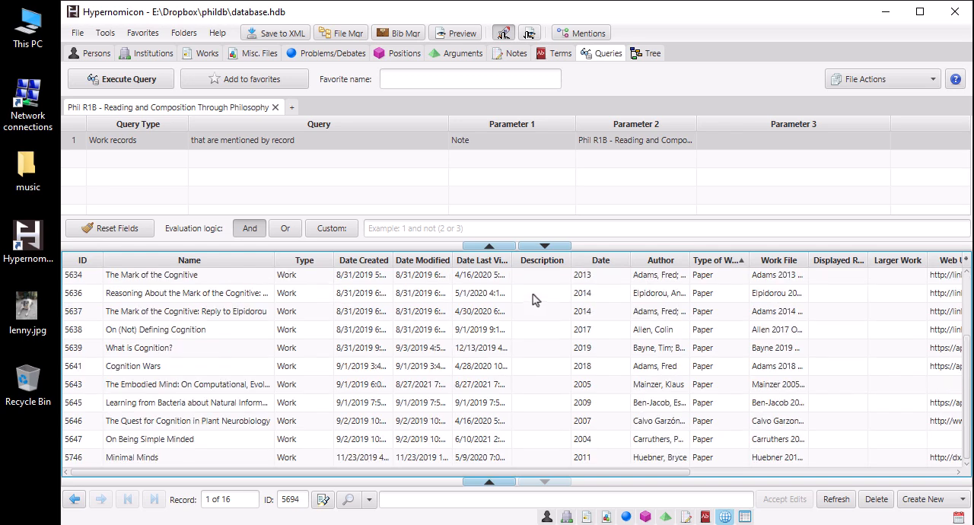
# Step: Add the work record "Guidelines on Writing a Philosophy Paper" to the query results and check it in the results list
pyautogui.click(203, 59)
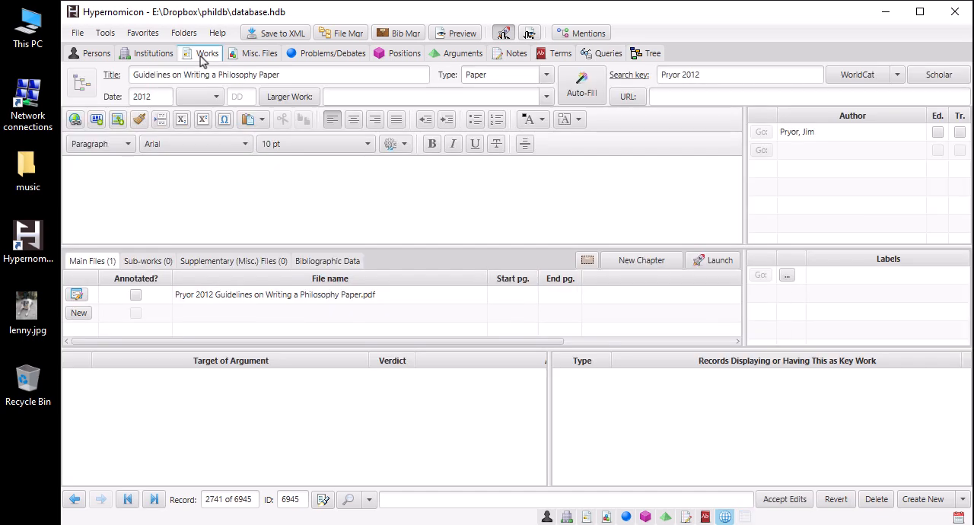
pyautogui.click(108, 36)
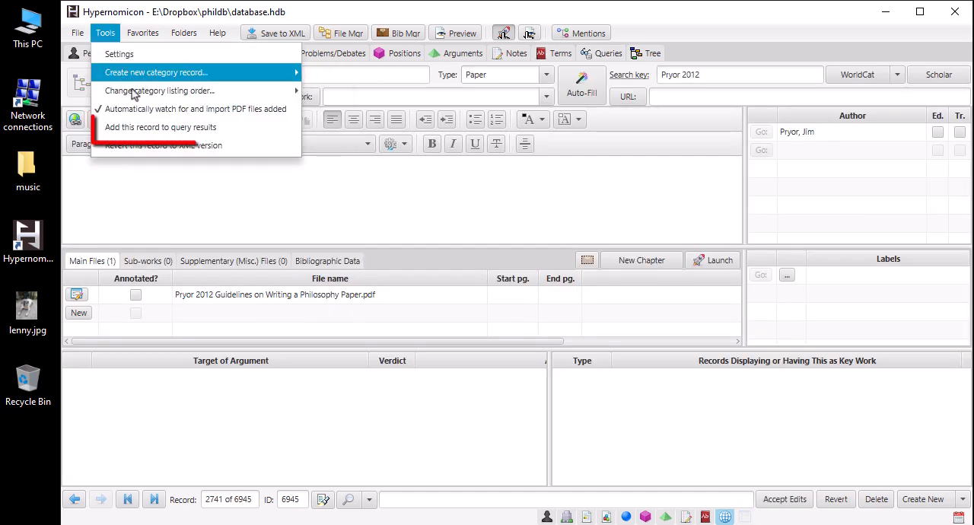
pyautogui.click(141, 127)
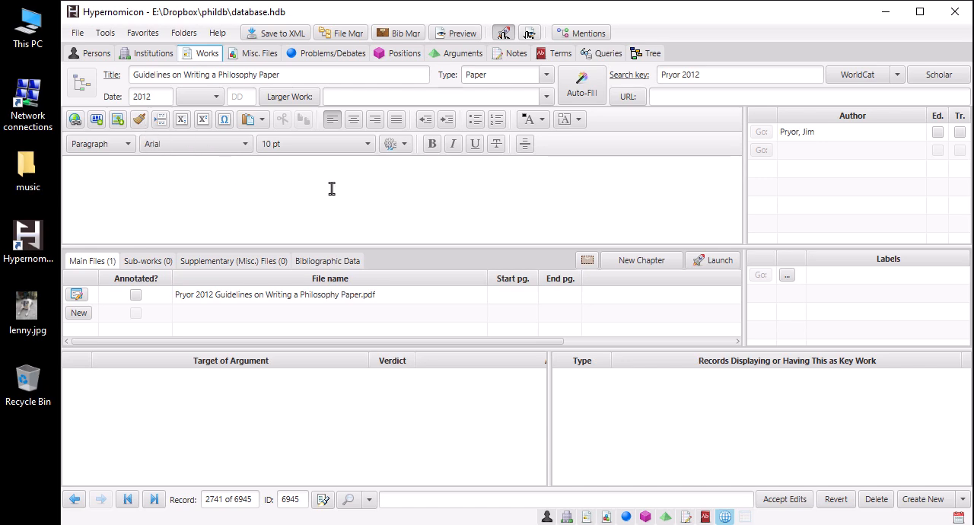
pyautogui.click(601, 55)
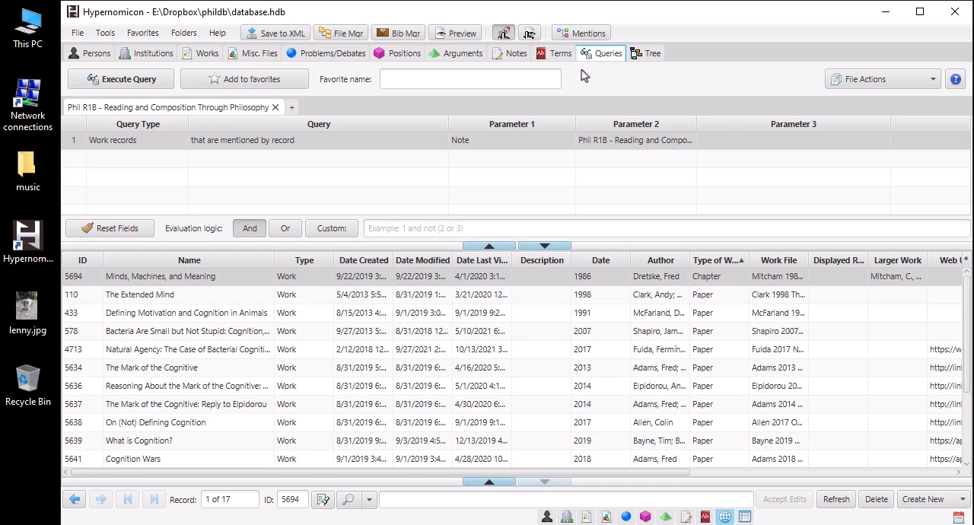
pyautogui.scroll(-2, 443, 355)
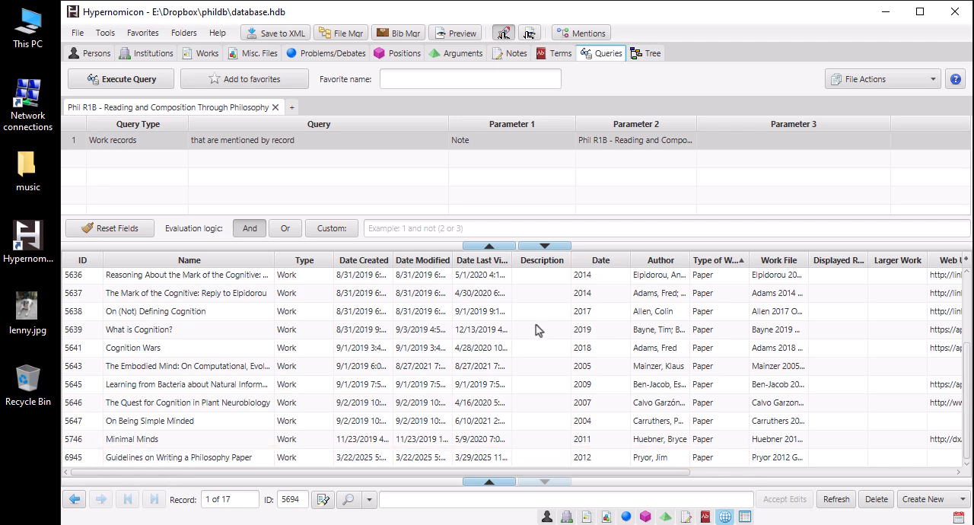
# Step: Clear the search results folder and add the files of all the current query results to it
pyautogui.click(915, 84)
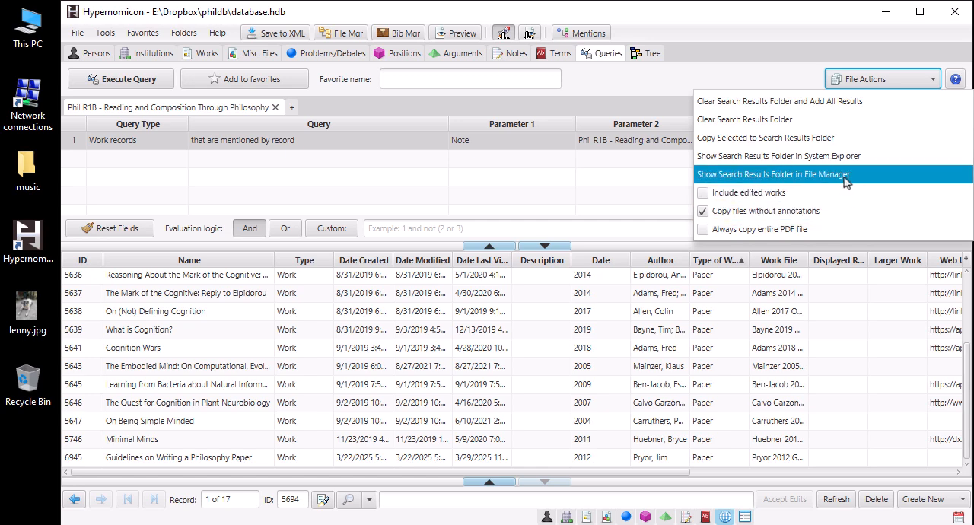
pyautogui.click(842, 102)
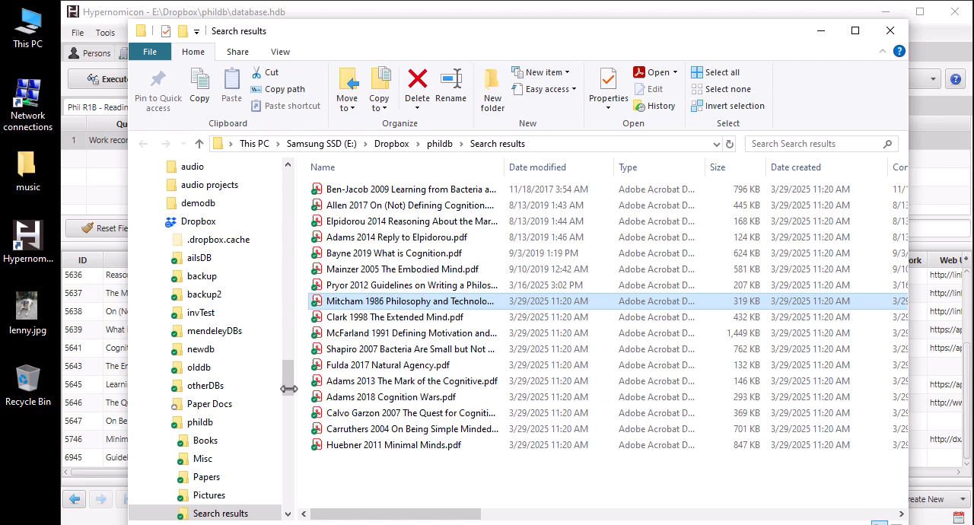
# Step: Compare the "Minds, Machines, and Meaning" chapter record with its copied file by opening the Mitcham 1986 PDF in Acrobat, and close the PDF
pyautogui.click(104, 197)
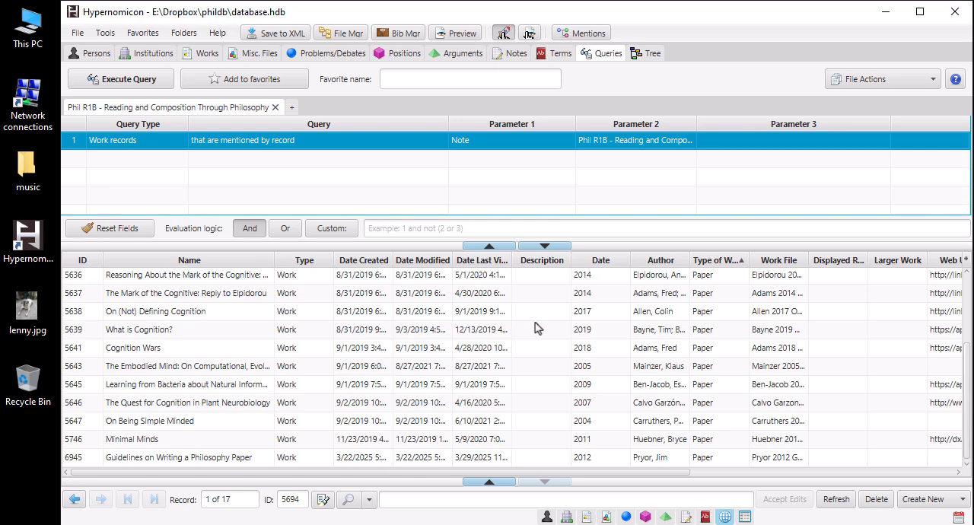
pyautogui.scroll(2, 534, 328)
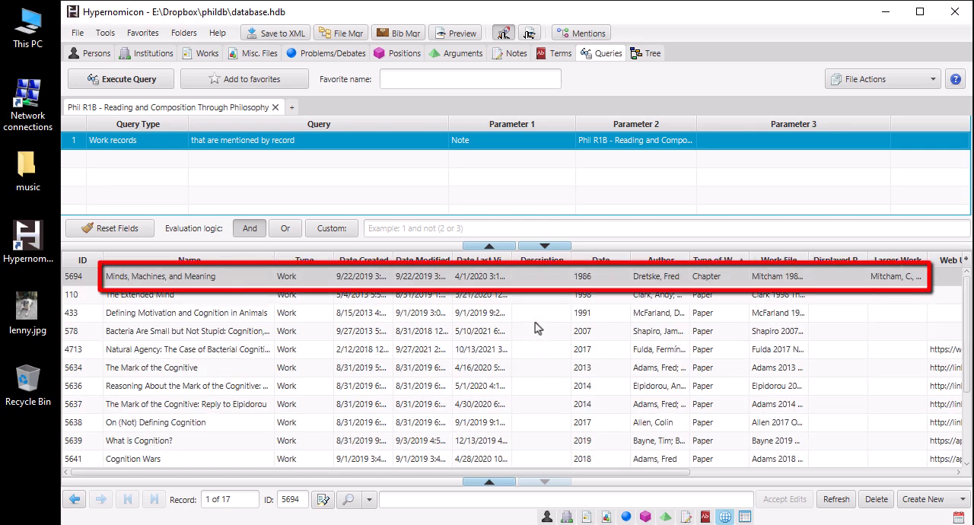
pyautogui.hotkey('alt', 'Tab')
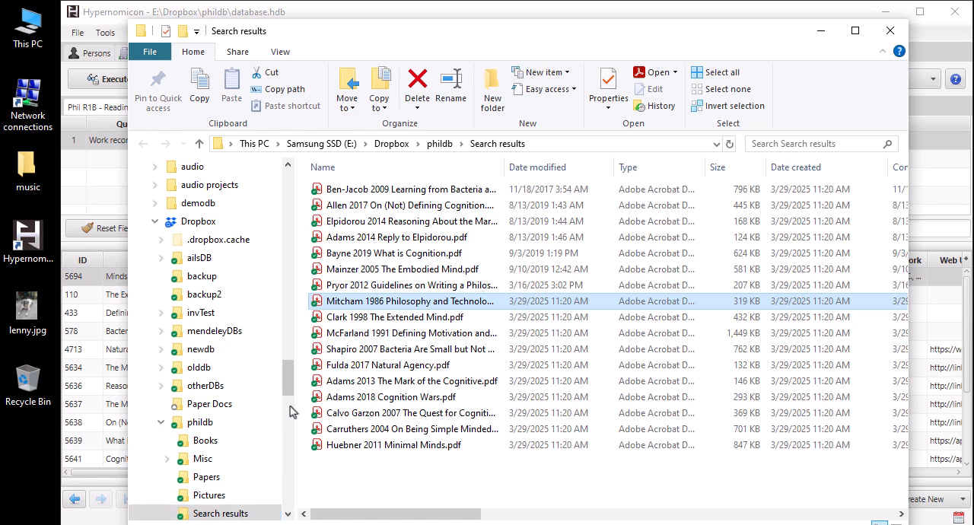
pyautogui.doubleClick(320, 304)
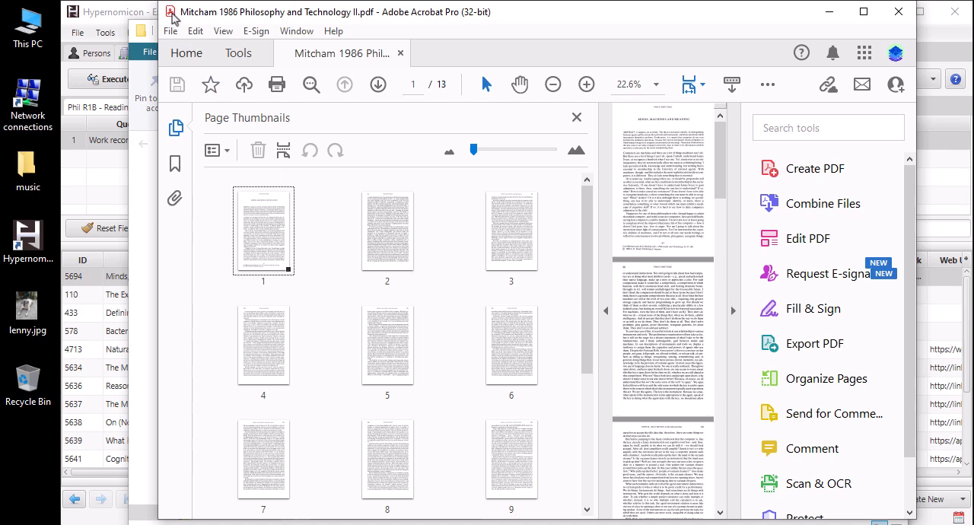
pyautogui.doubleClick(172, 14)
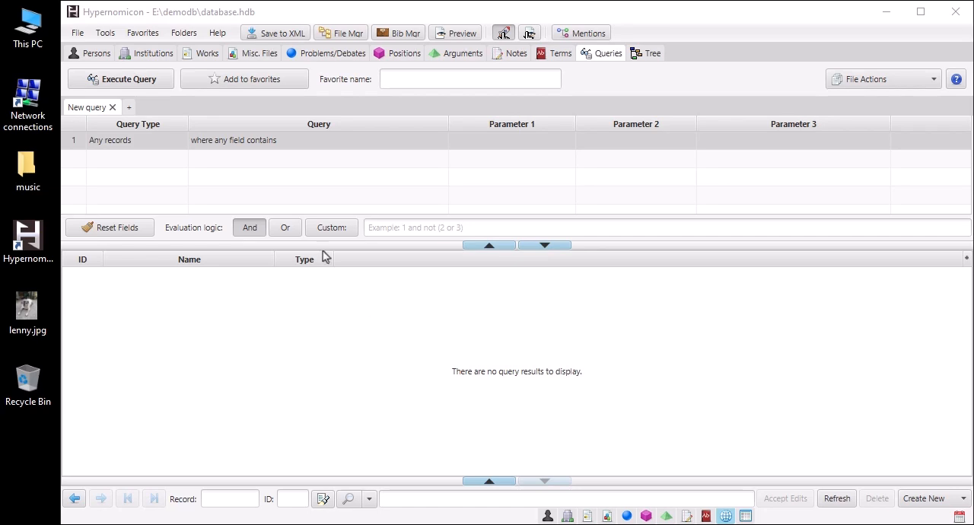
# Step: Run the favorite query "Bechtel works"
pyautogui.click(149, 37)
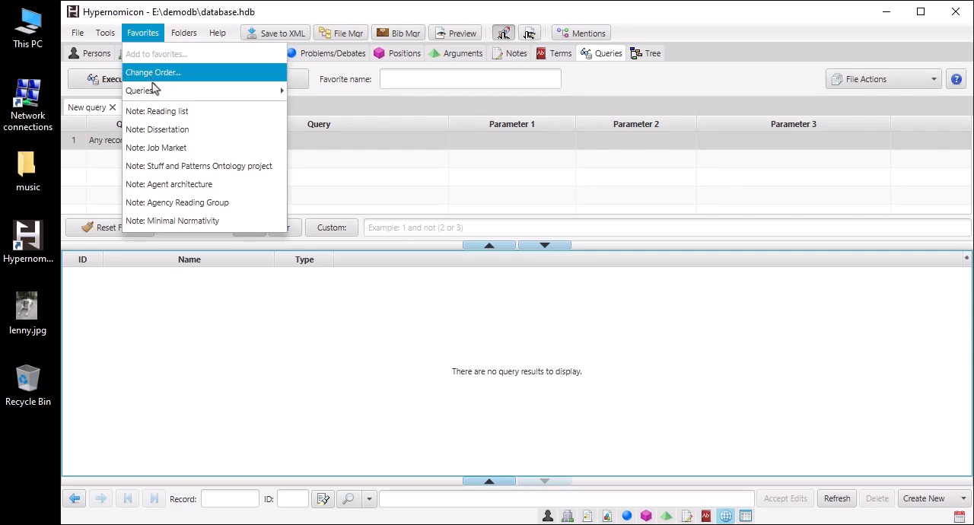
pyautogui.moveTo(156, 92)
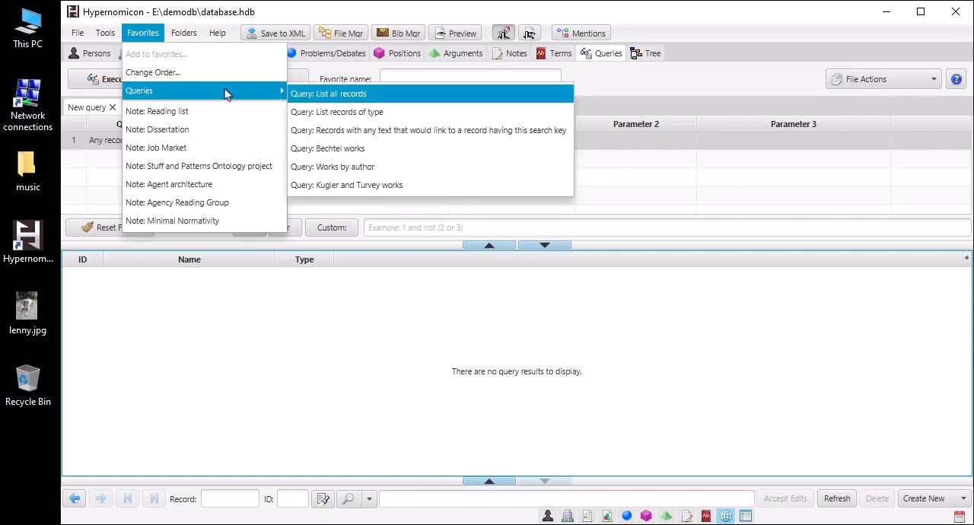
pyautogui.click(342, 150)
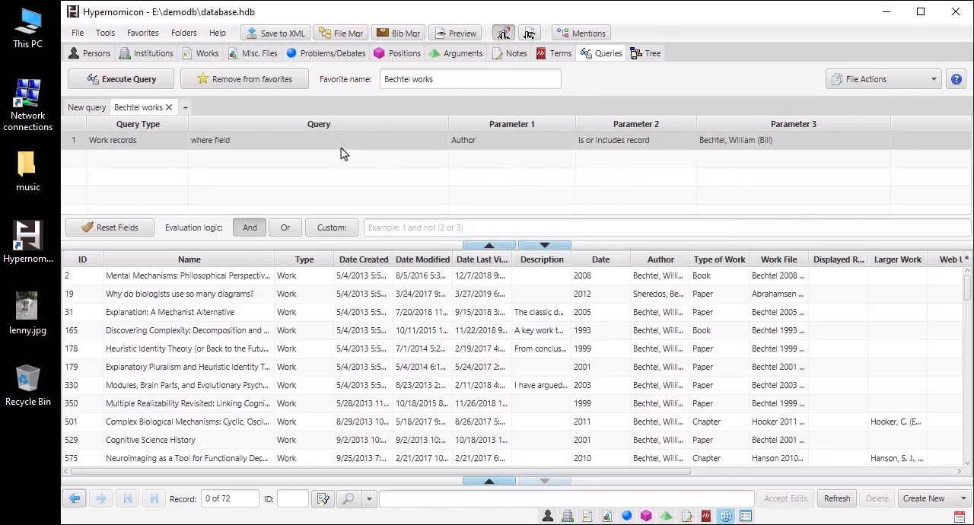
# Step: Turn off copying files without annotations, and refill the cleared search results folder with all the results
pyautogui.click(905, 88)
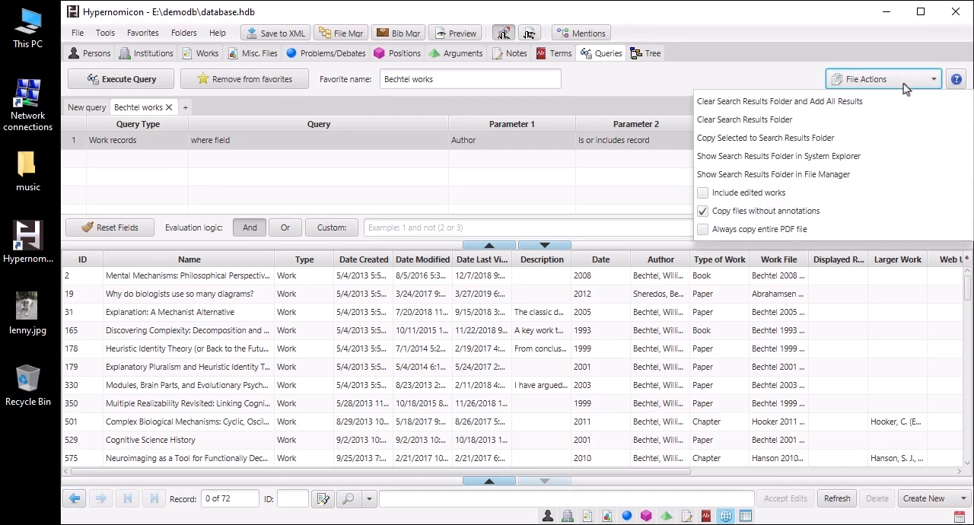
pyautogui.click(703, 216)
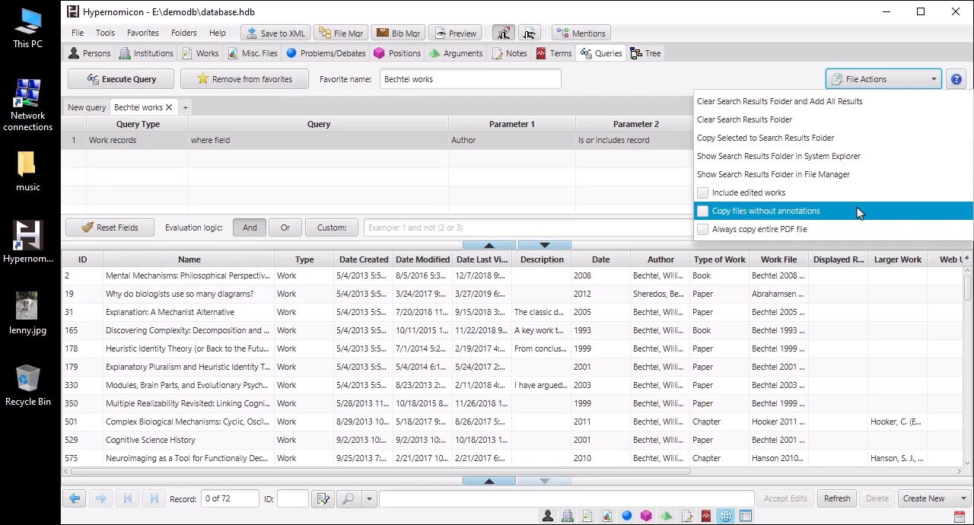
pyautogui.click(848, 105)
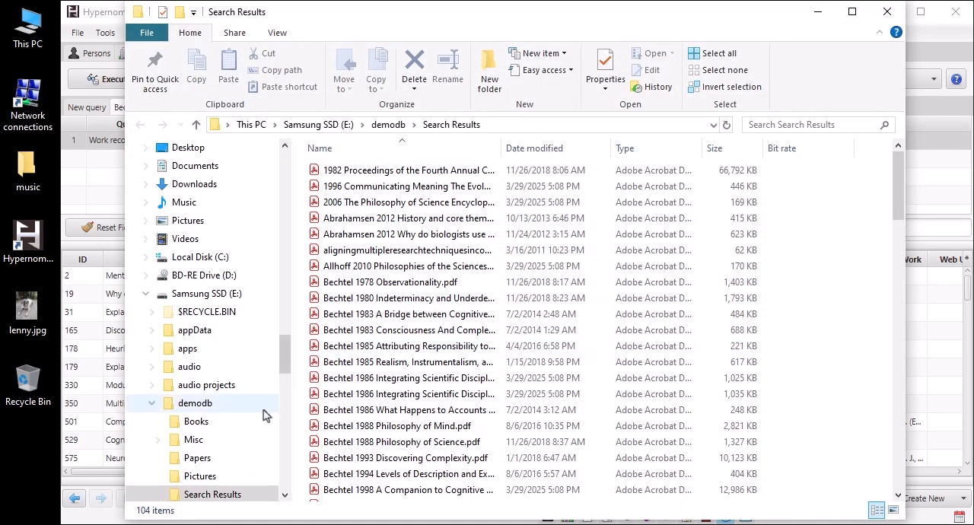
# Step: Search the demodb Search Results folder in Agent Ransack for files containing the text "Democritus"
pyautogui.rightClick(223, 500)
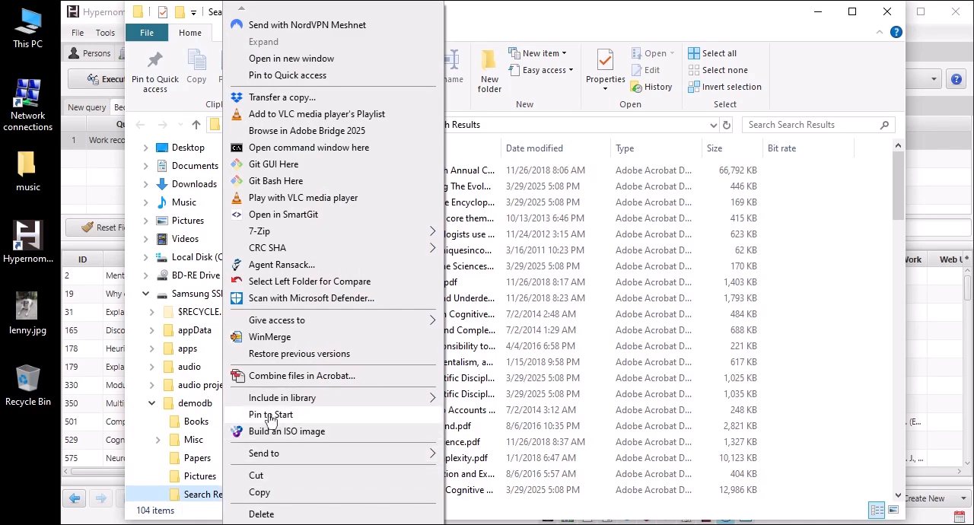
pyautogui.click(293, 271)
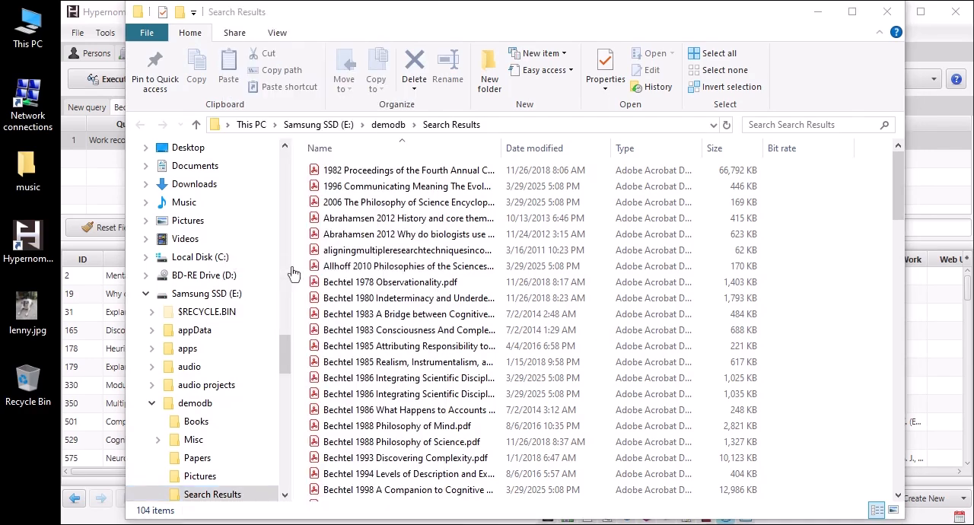
pyautogui.click(176, 163)
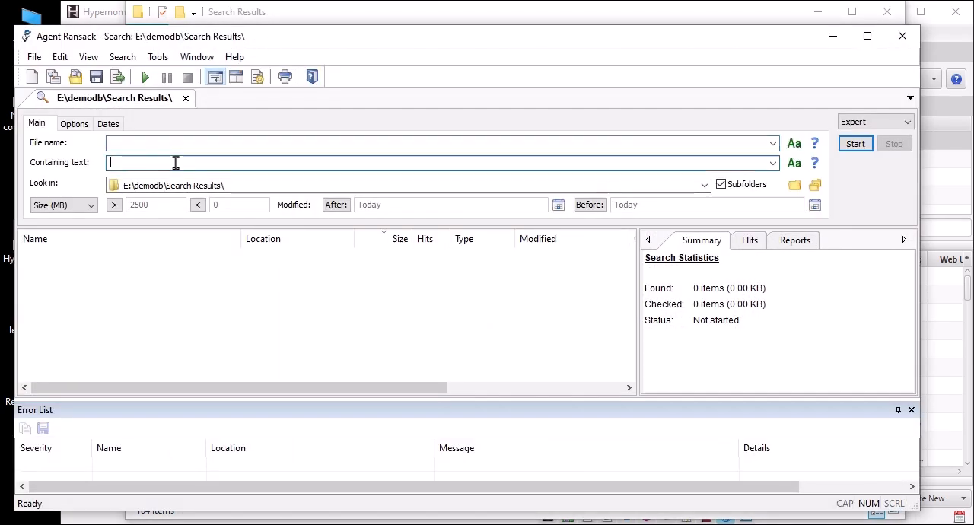
pyautogui.write('Democritus')
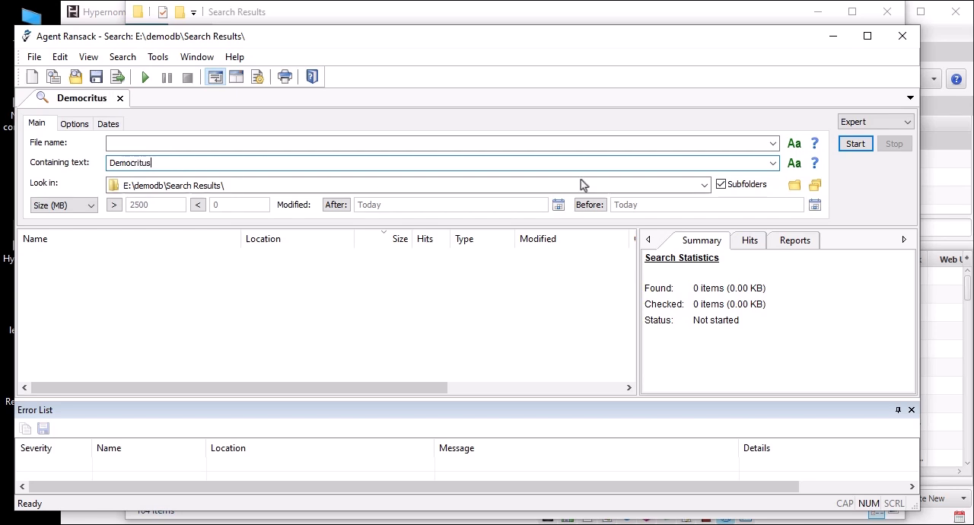
pyautogui.click(848, 146)
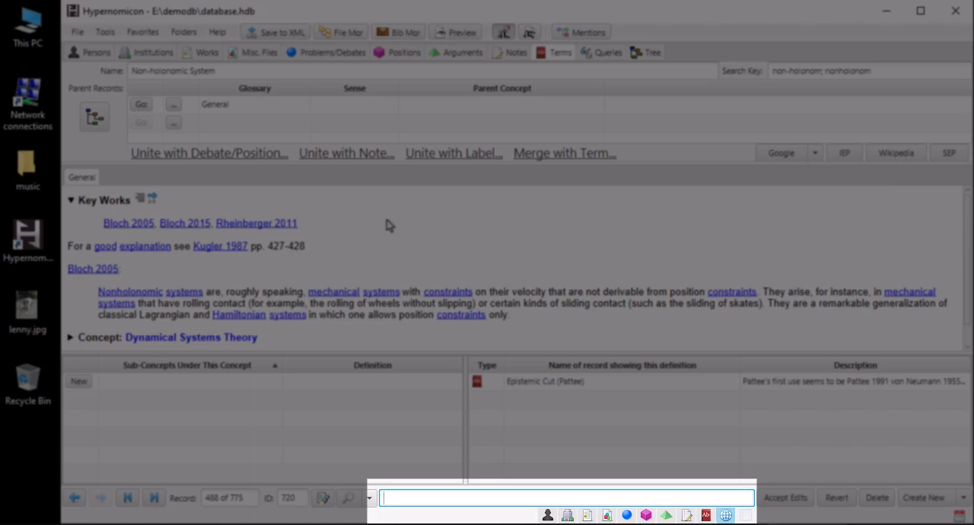
# Step: In Hypernomicon, query for any records where any field contains "determ"
pyautogui.write('determ')
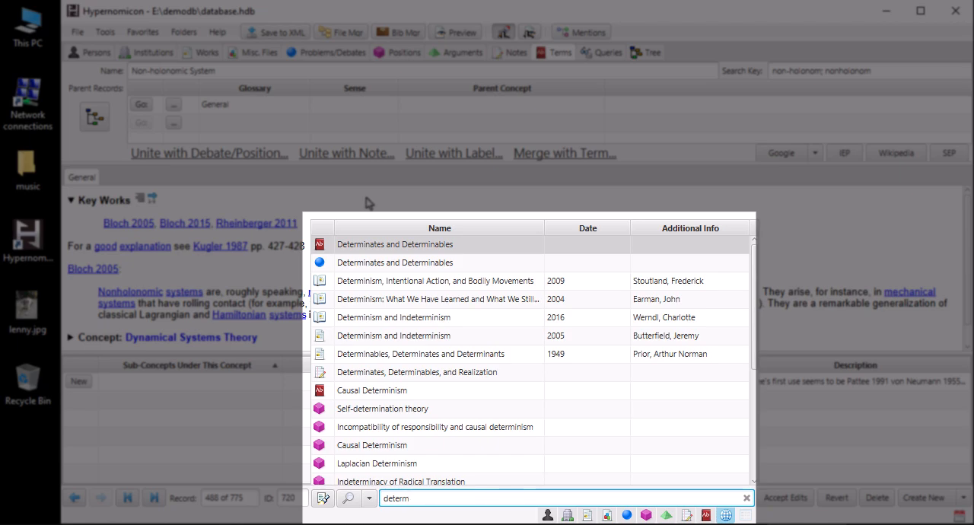
pyautogui.hotkey('ctrl', 'shift', 'f')
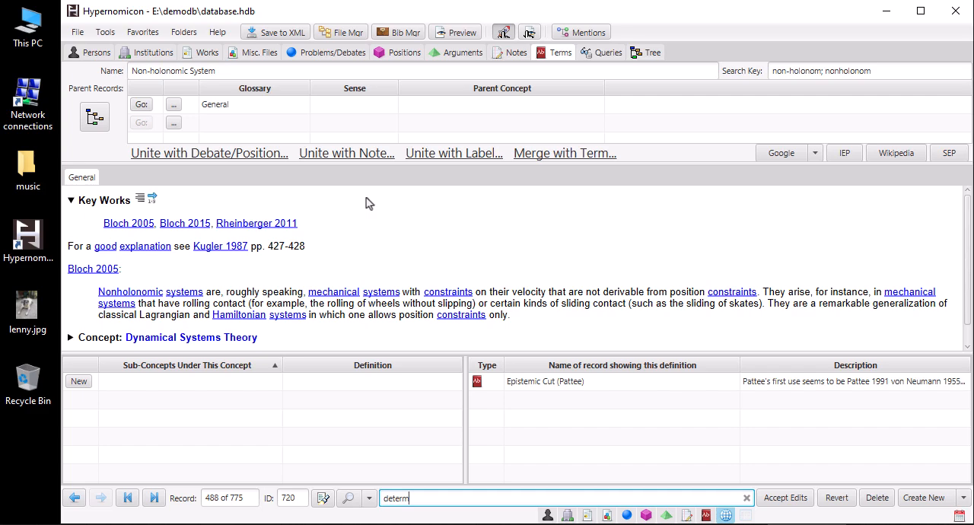
pyautogui.press('Return')
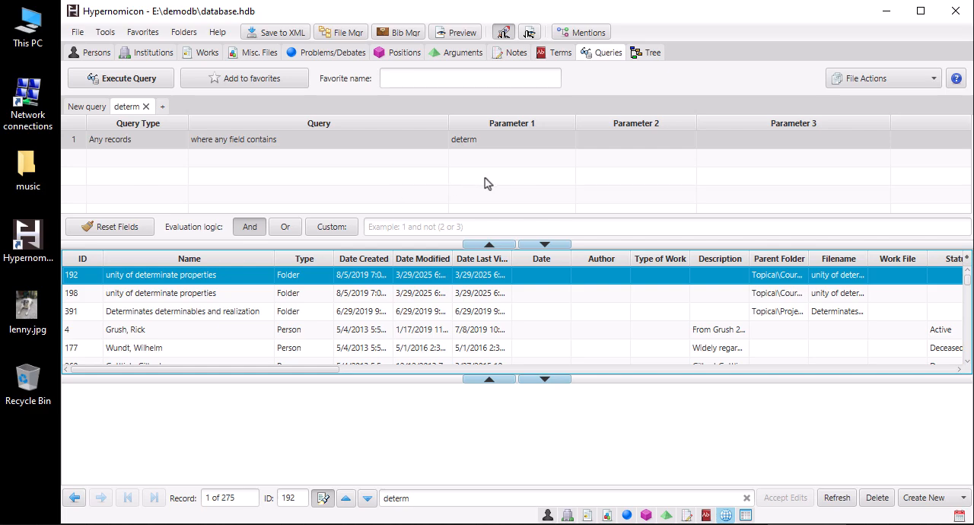
# Step: List the records that mention the term "Non-holonomic System" and preview the Constraint concept and the person record below it
pyautogui.click(553, 57)
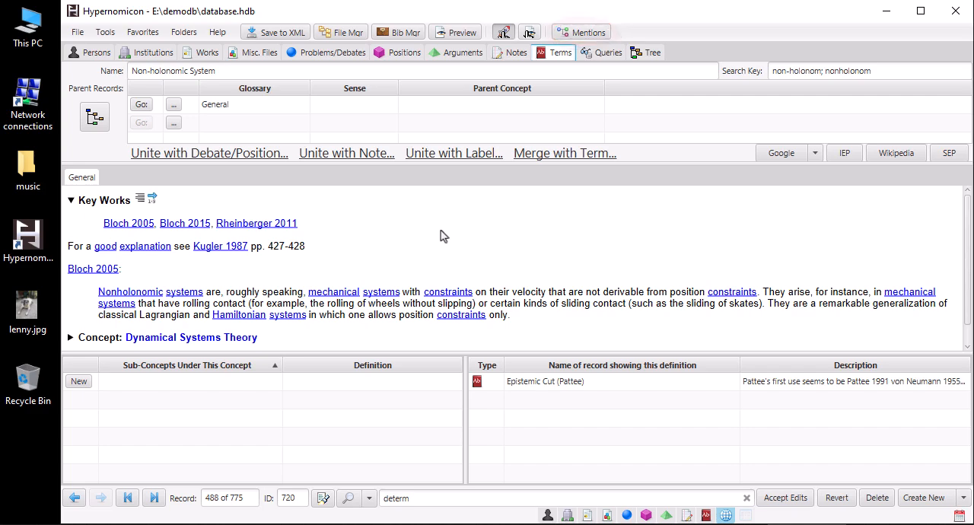
pyautogui.click(601, 32)
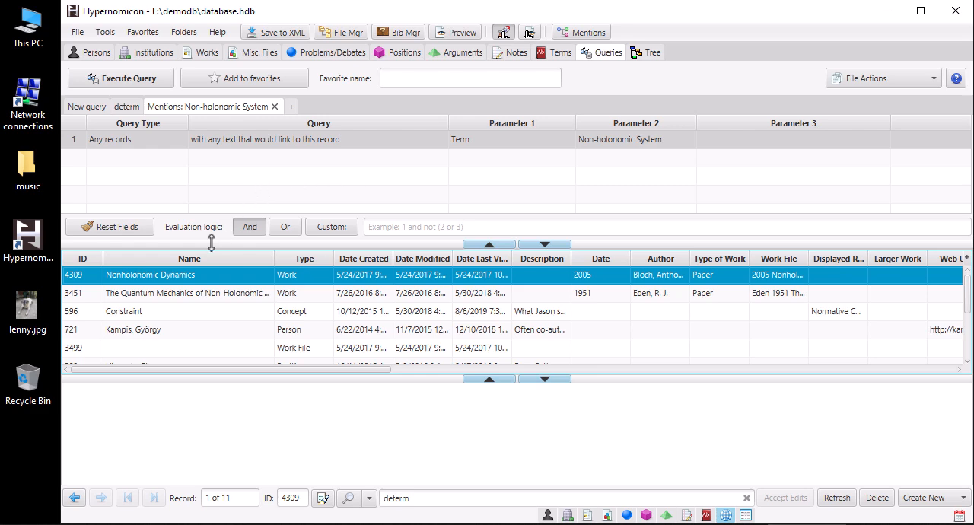
pyautogui.click(187, 314)
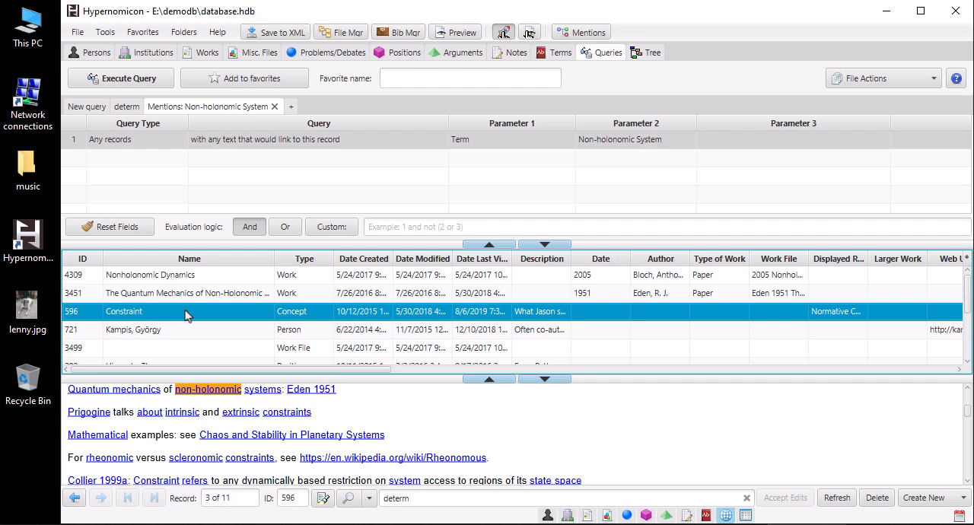
pyautogui.click(213, 335)
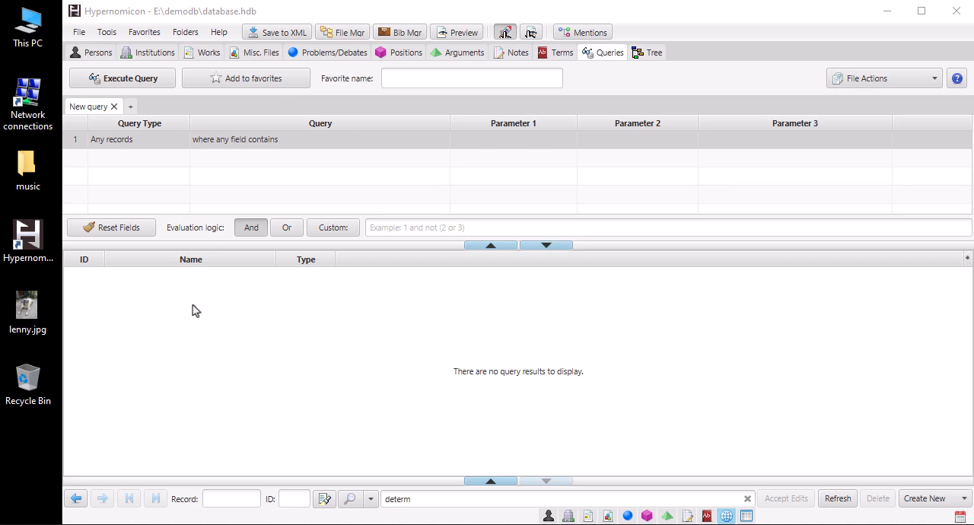
# Step: Set the query type to Report and run the "Application license and notices" report
pyautogui.click(160, 146)
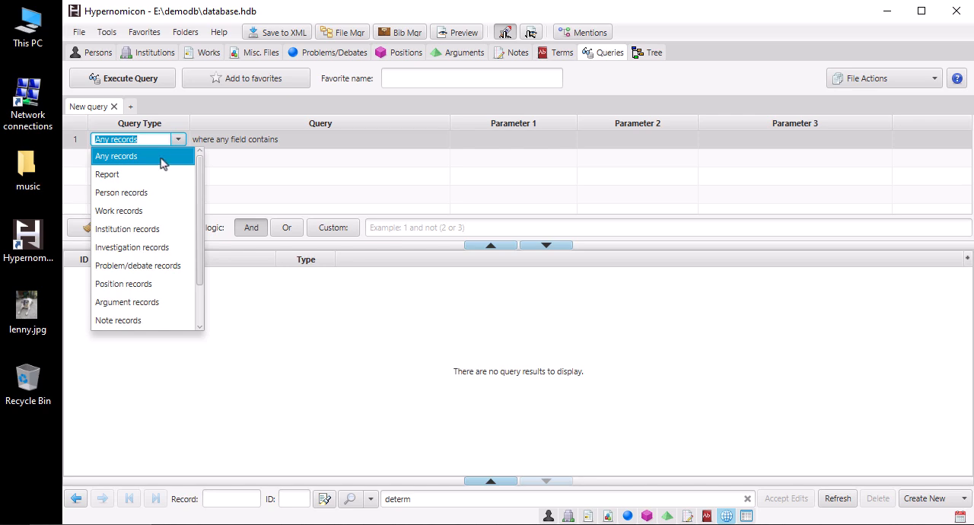
pyautogui.click(114, 174)
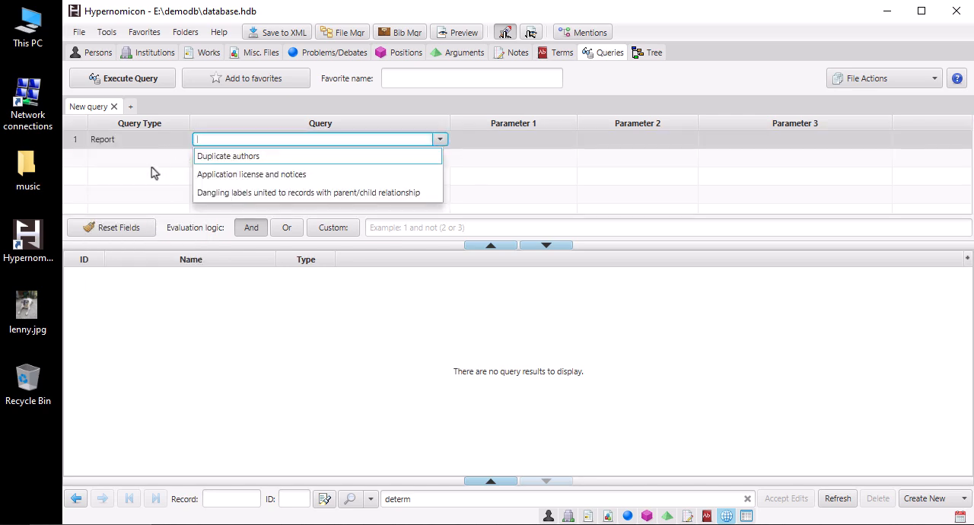
pyautogui.click(202, 175)
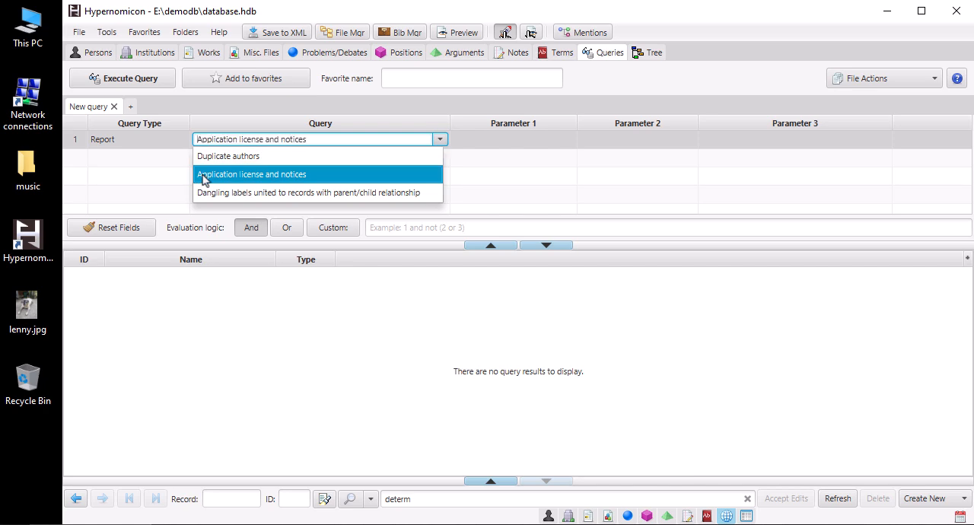
pyautogui.click(118, 80)
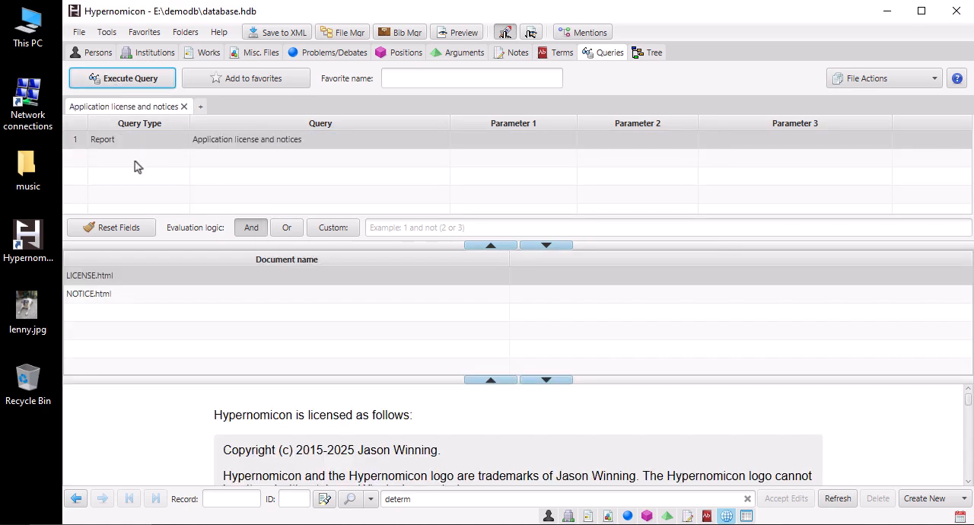
# Step: Run the "Dangling labels united to records with parent/child relationship" report
pyautogui.click(198, 140)
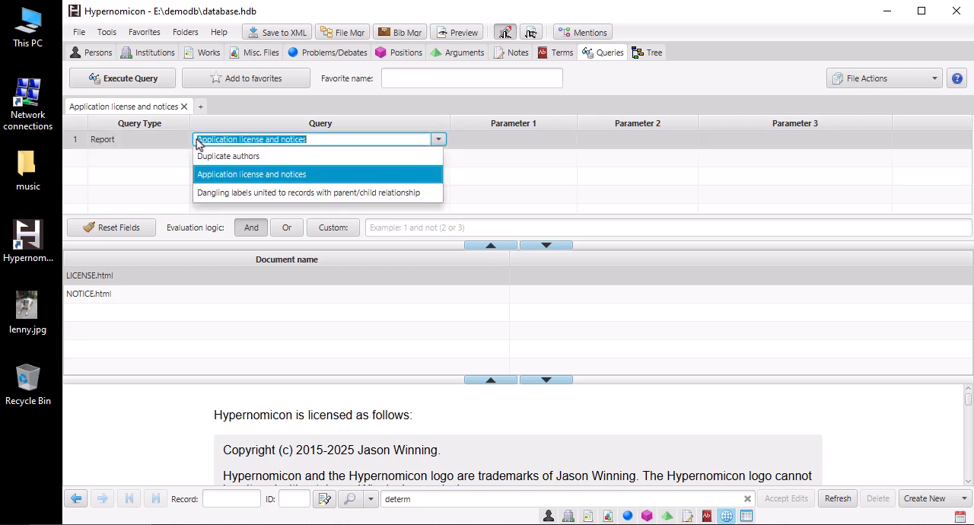
pyautogui.click(213, 194)
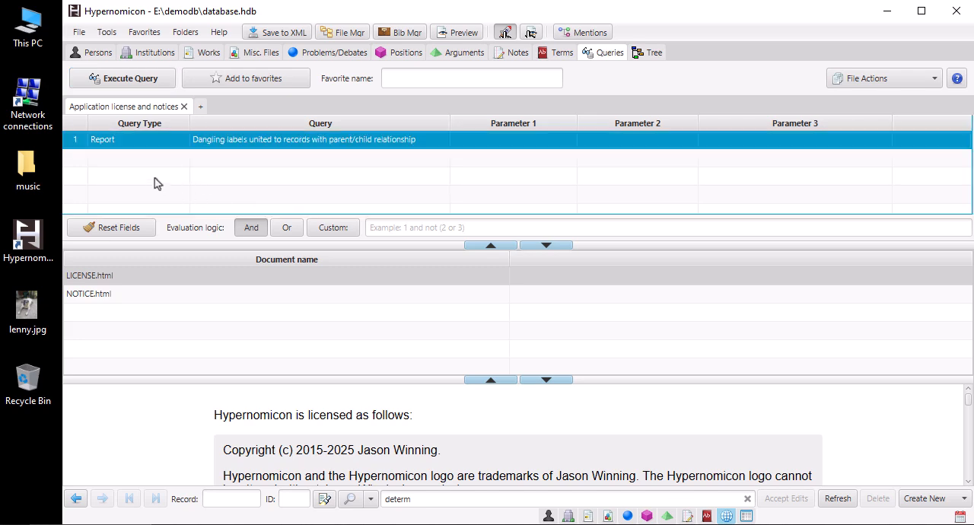
pyautogui.click(118, 83)
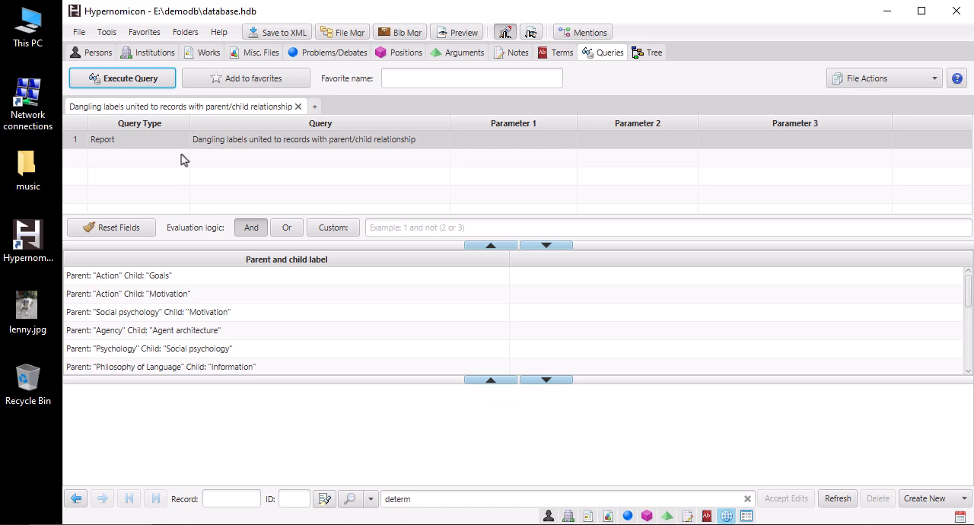
# Step: Run the "Duplicate authors" report and view the merge options for the third listed author pair without merging them
pyautogui.click(203, 139)
pyautogui.click(204, 139)
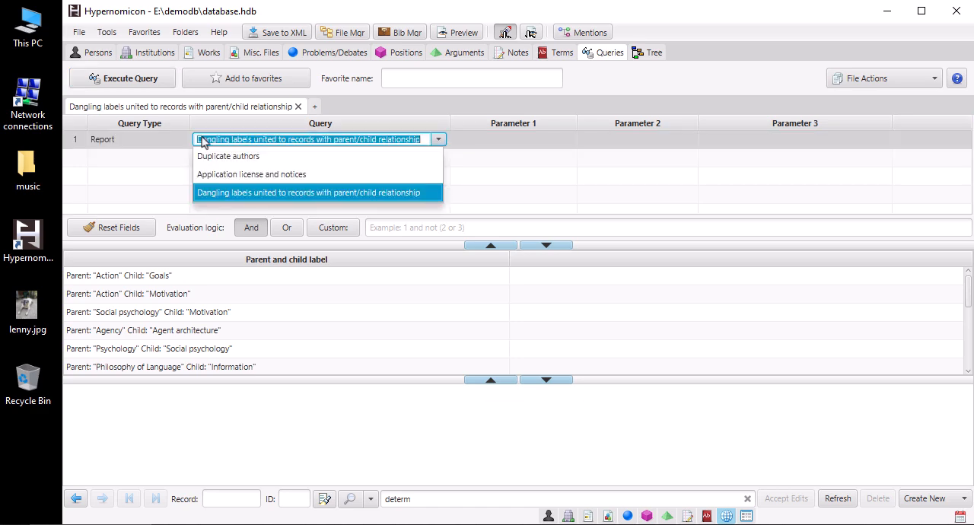
pyautogui.click(213, 157)
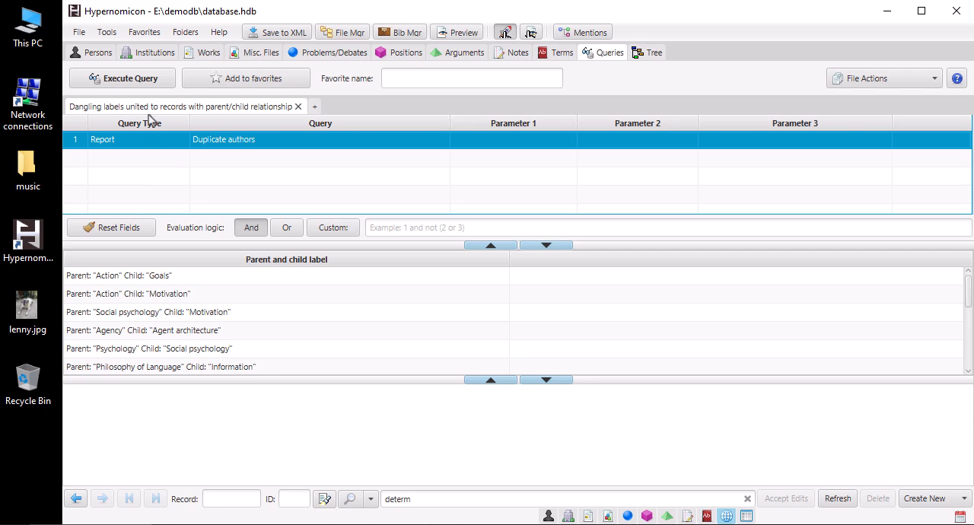
pyautogui.click(156, 82)
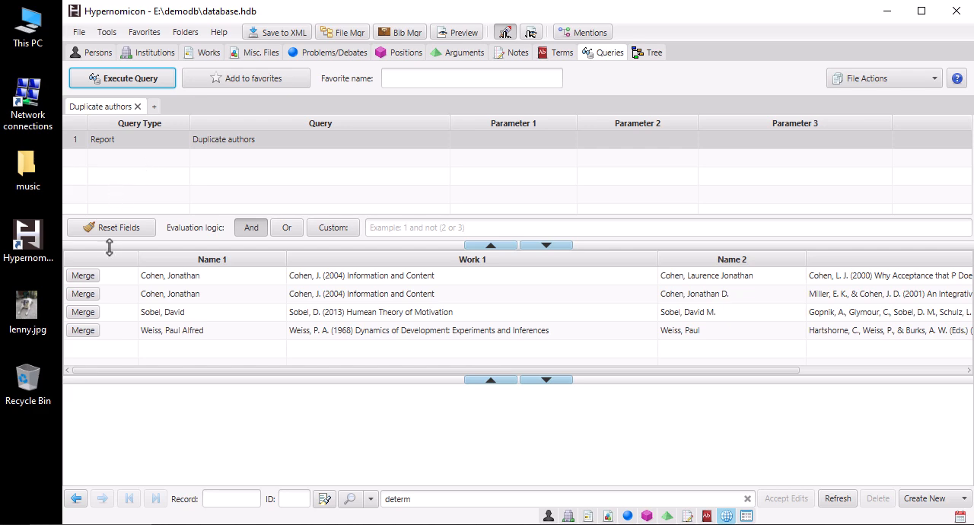
pyautogui.click(90, 318)
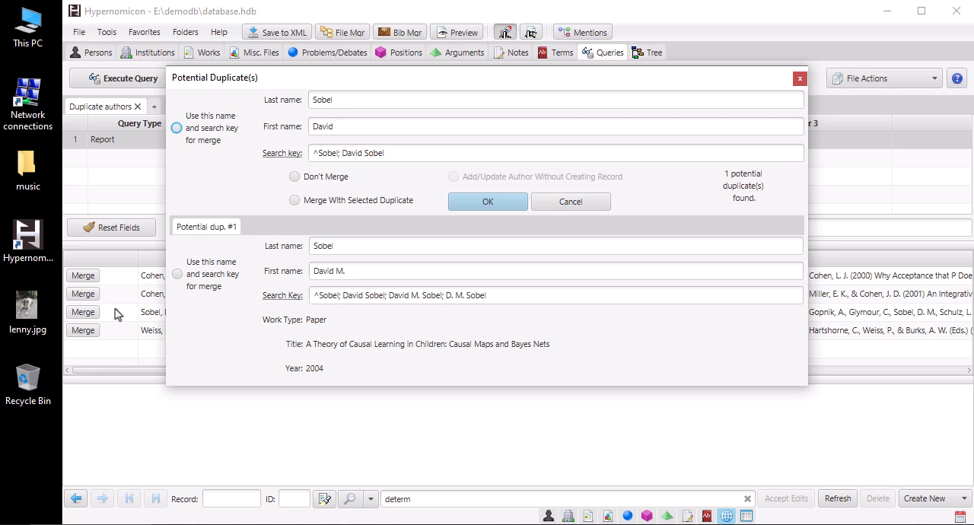
pyautogui.click(563, 200)
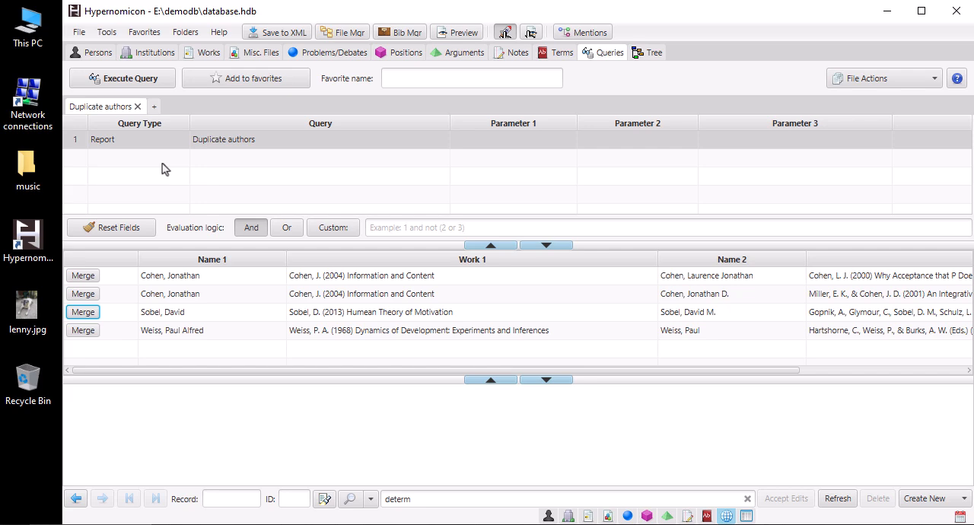